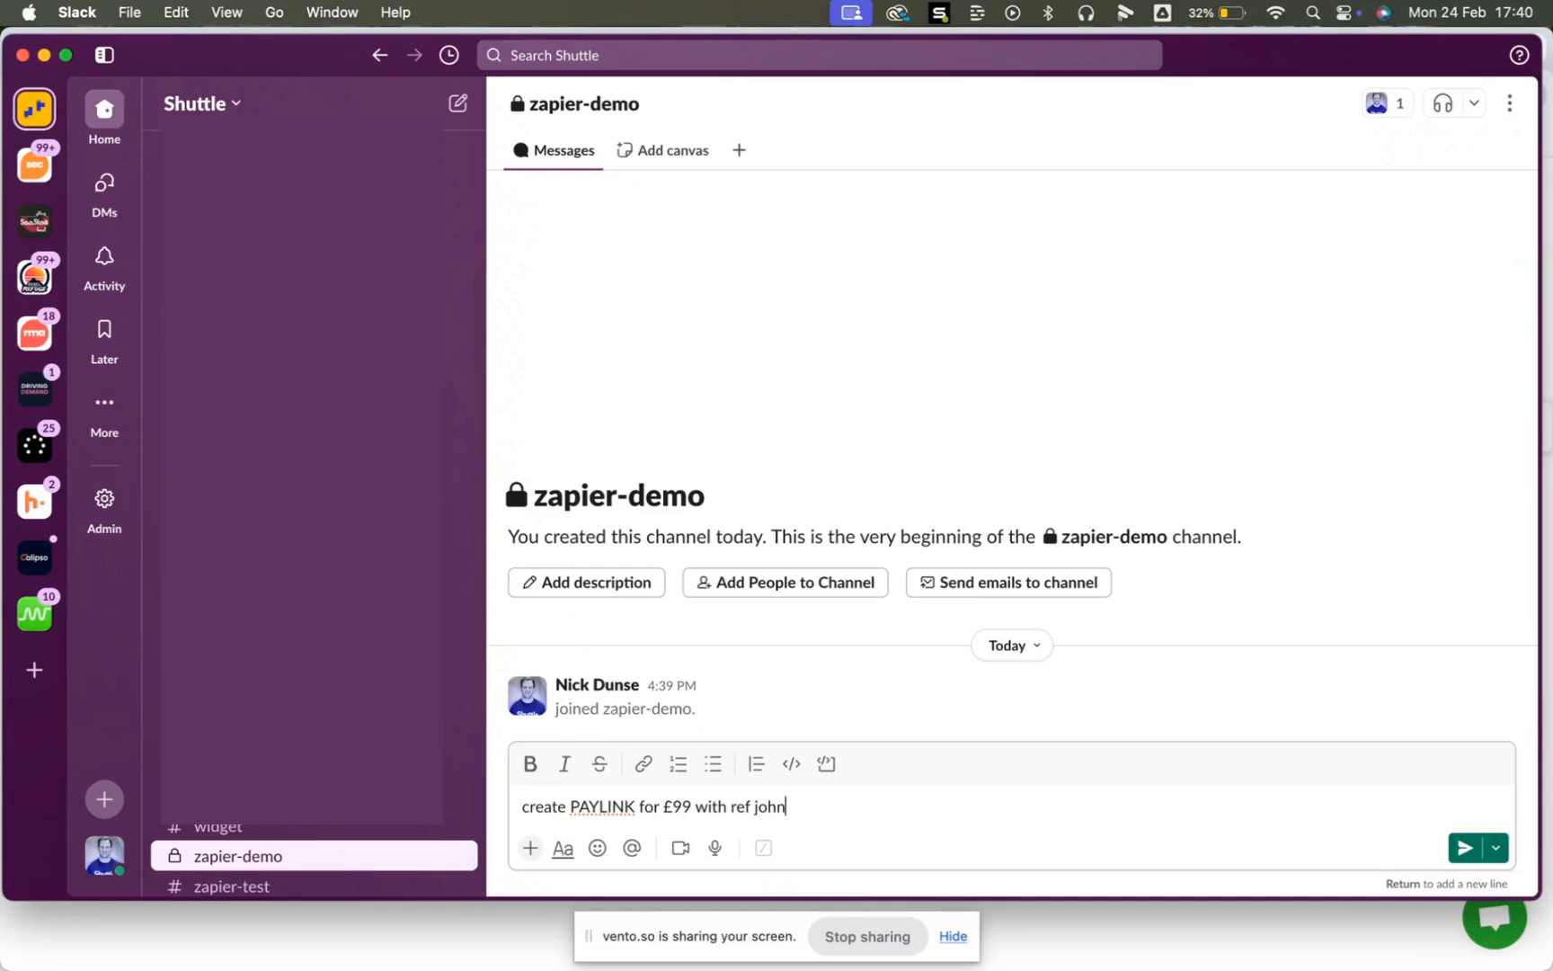
- Send the £99 PAYLINK request and select the payment link URL returned in its reply thread
type("1234")
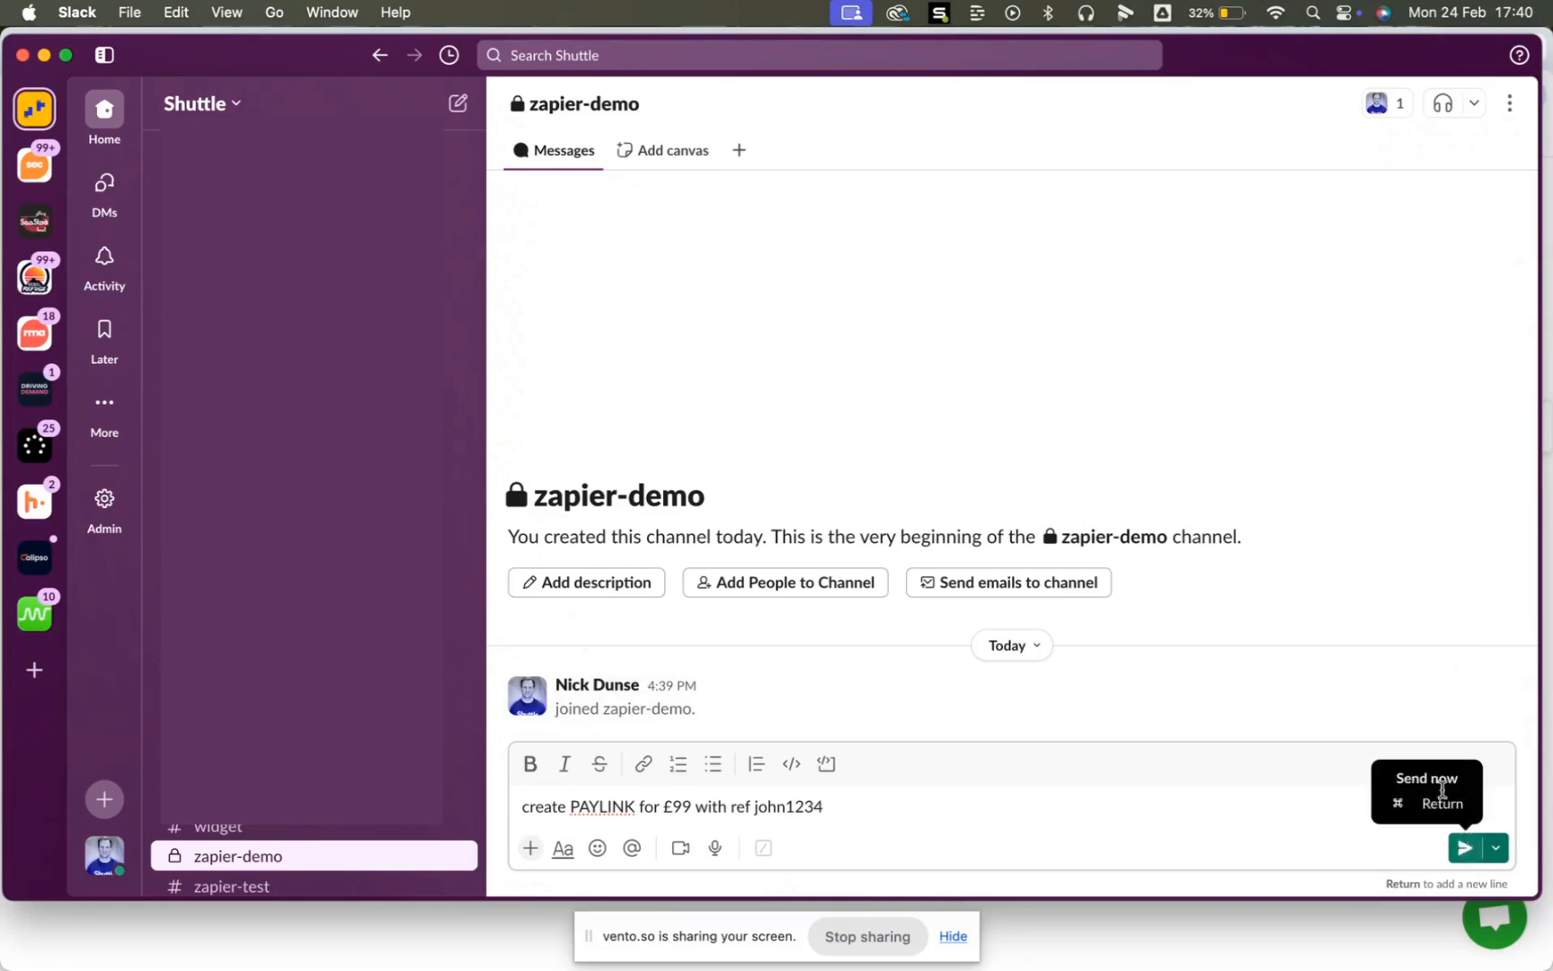
left_click(1466, 849)
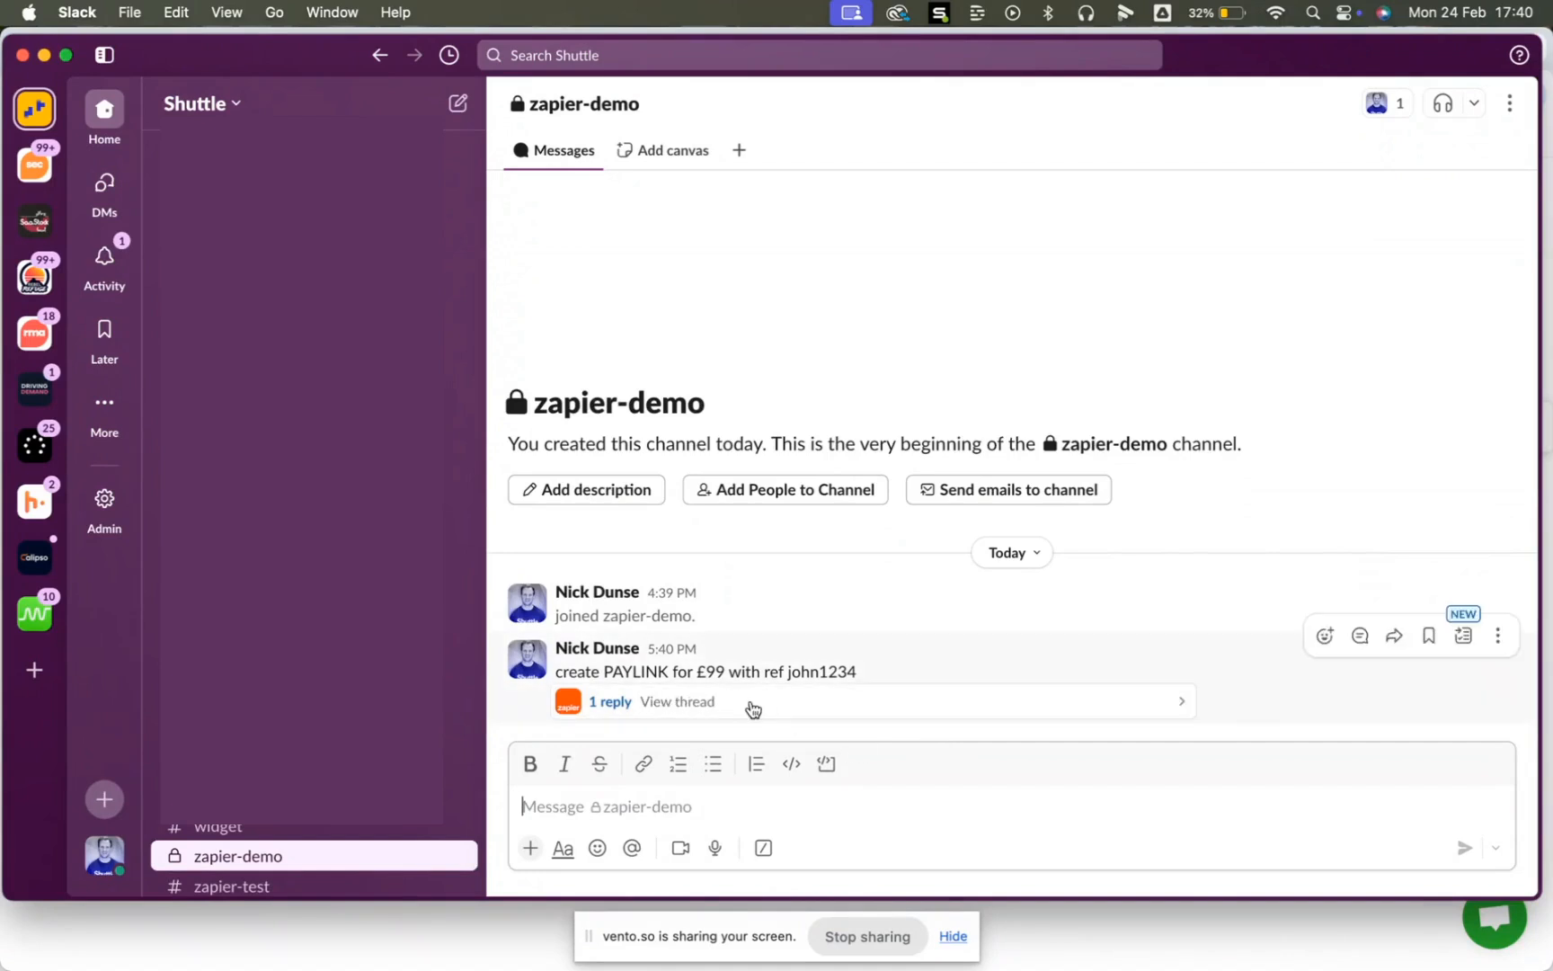
left_click(752, 706)
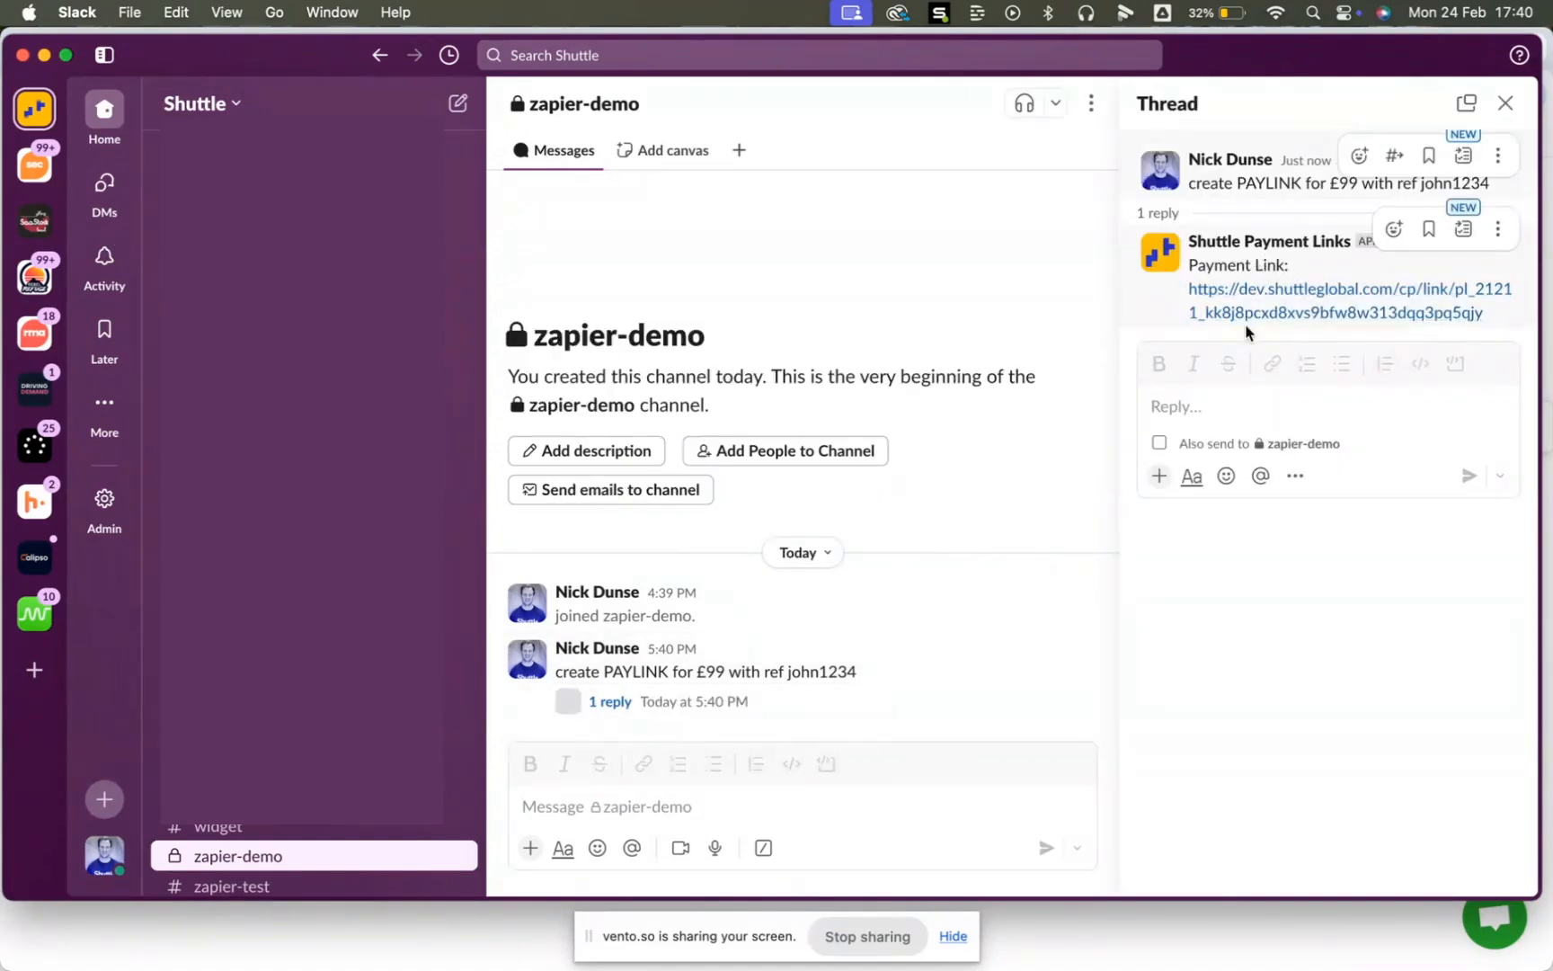
left_click_drag(1484, 315, 1190, 295)
key("super+Tab")
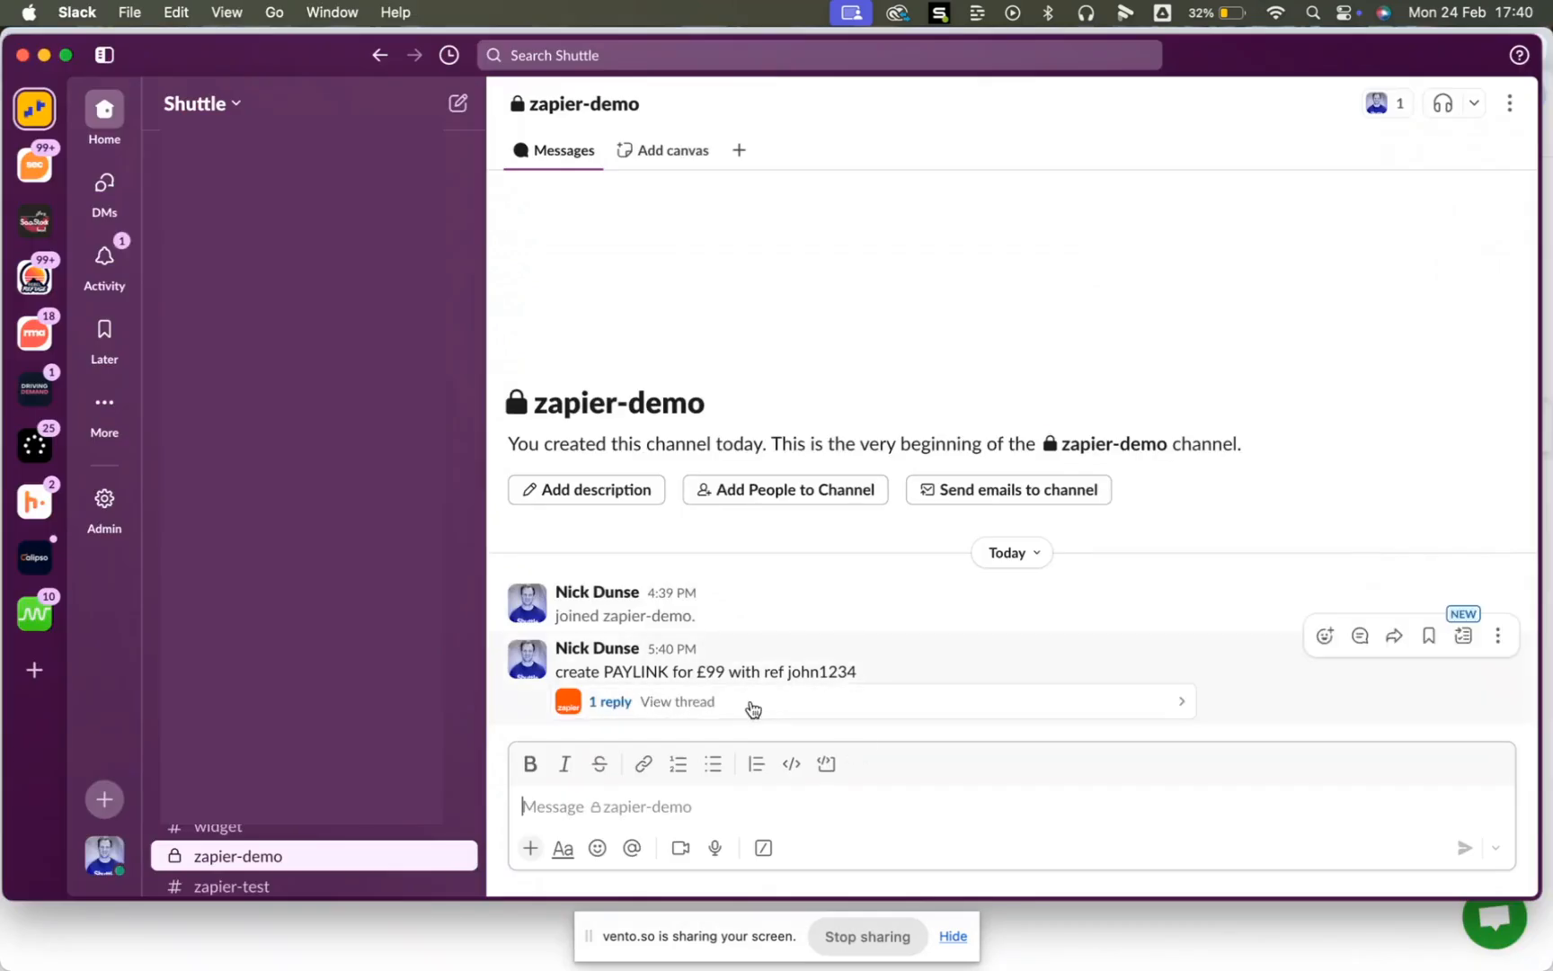
left_click(753, 708)
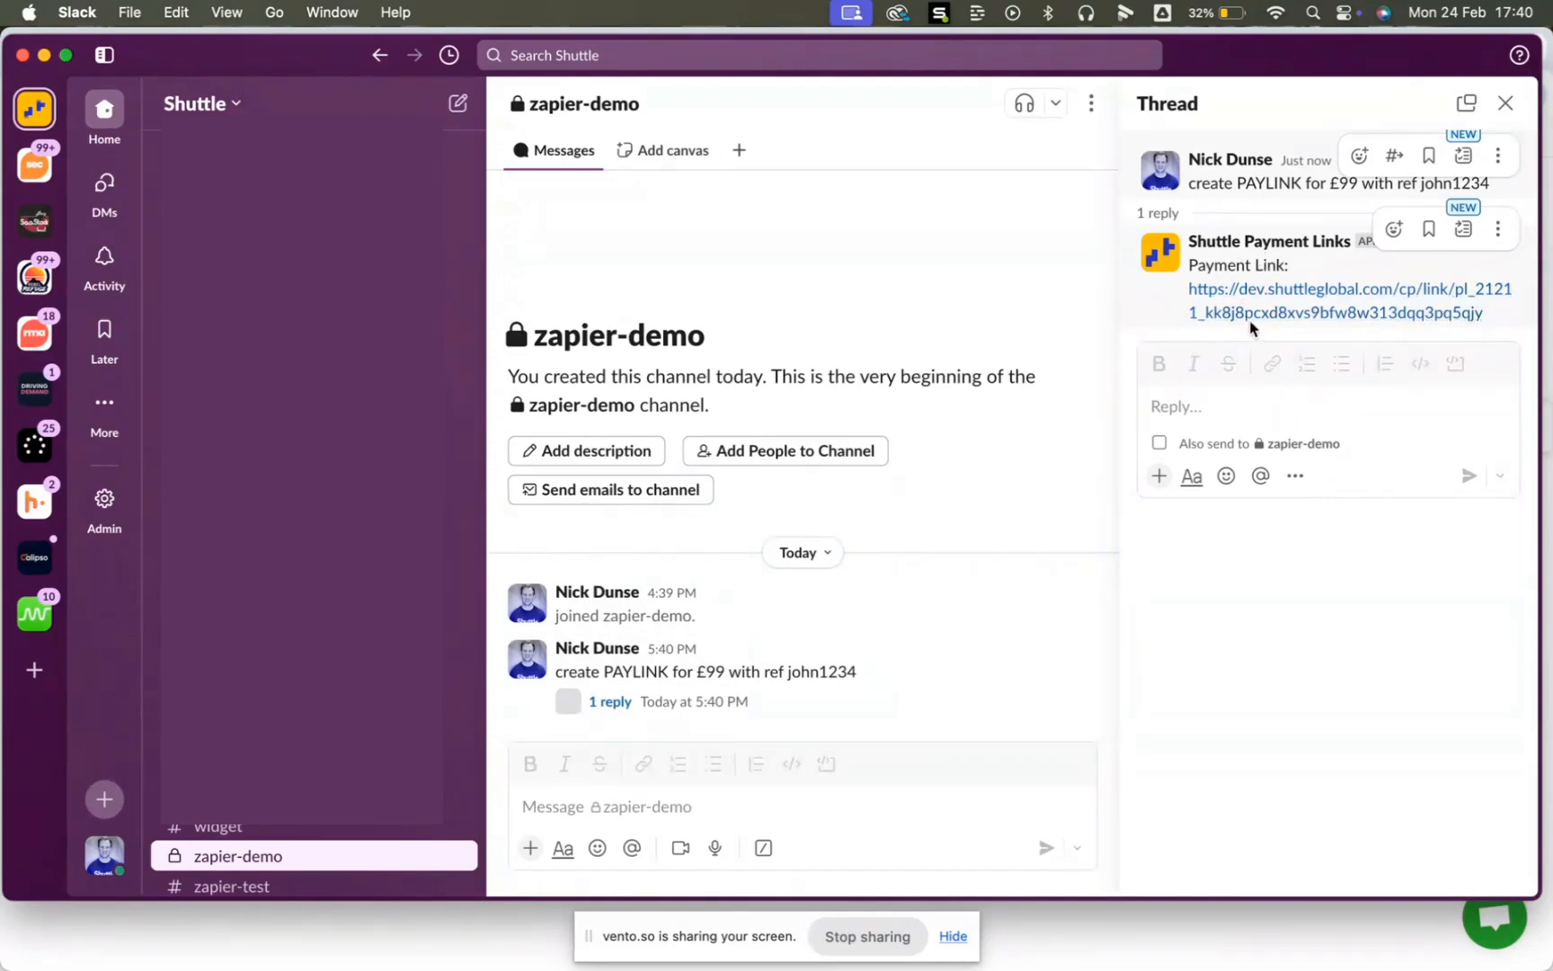
left_click_drag(1487, 313, 1190, 292)
- Open the £99 checkout page from the link, reload it and check the reference value
left_click(1228, 298)
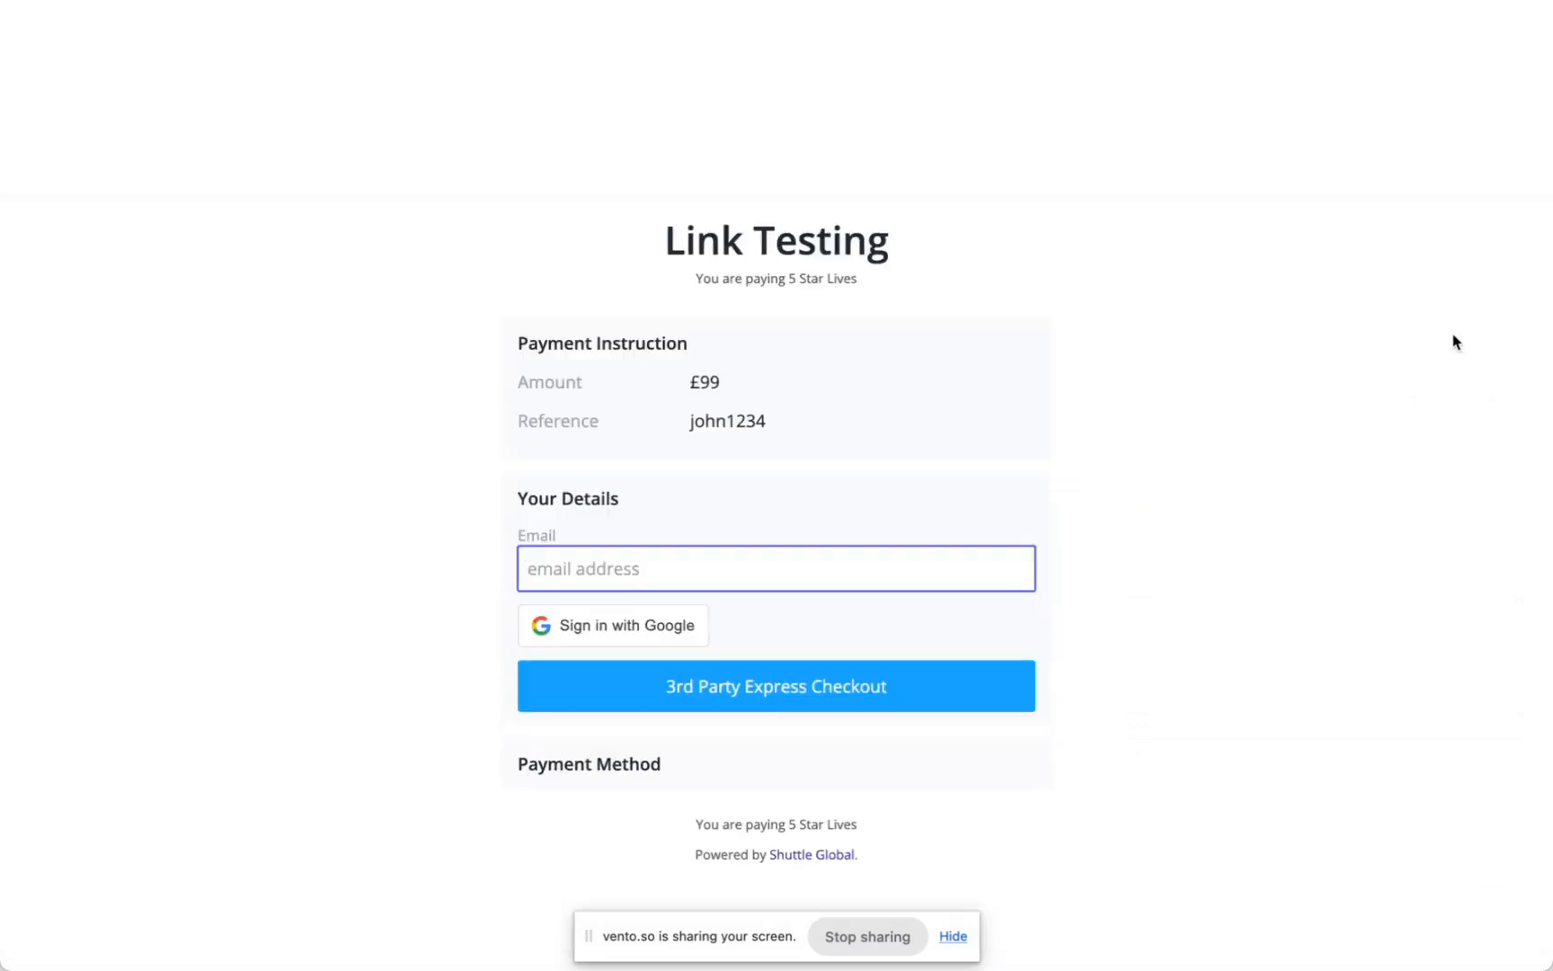
left_click_drag(690, 420, 760, 419)
left_click(760, 420)
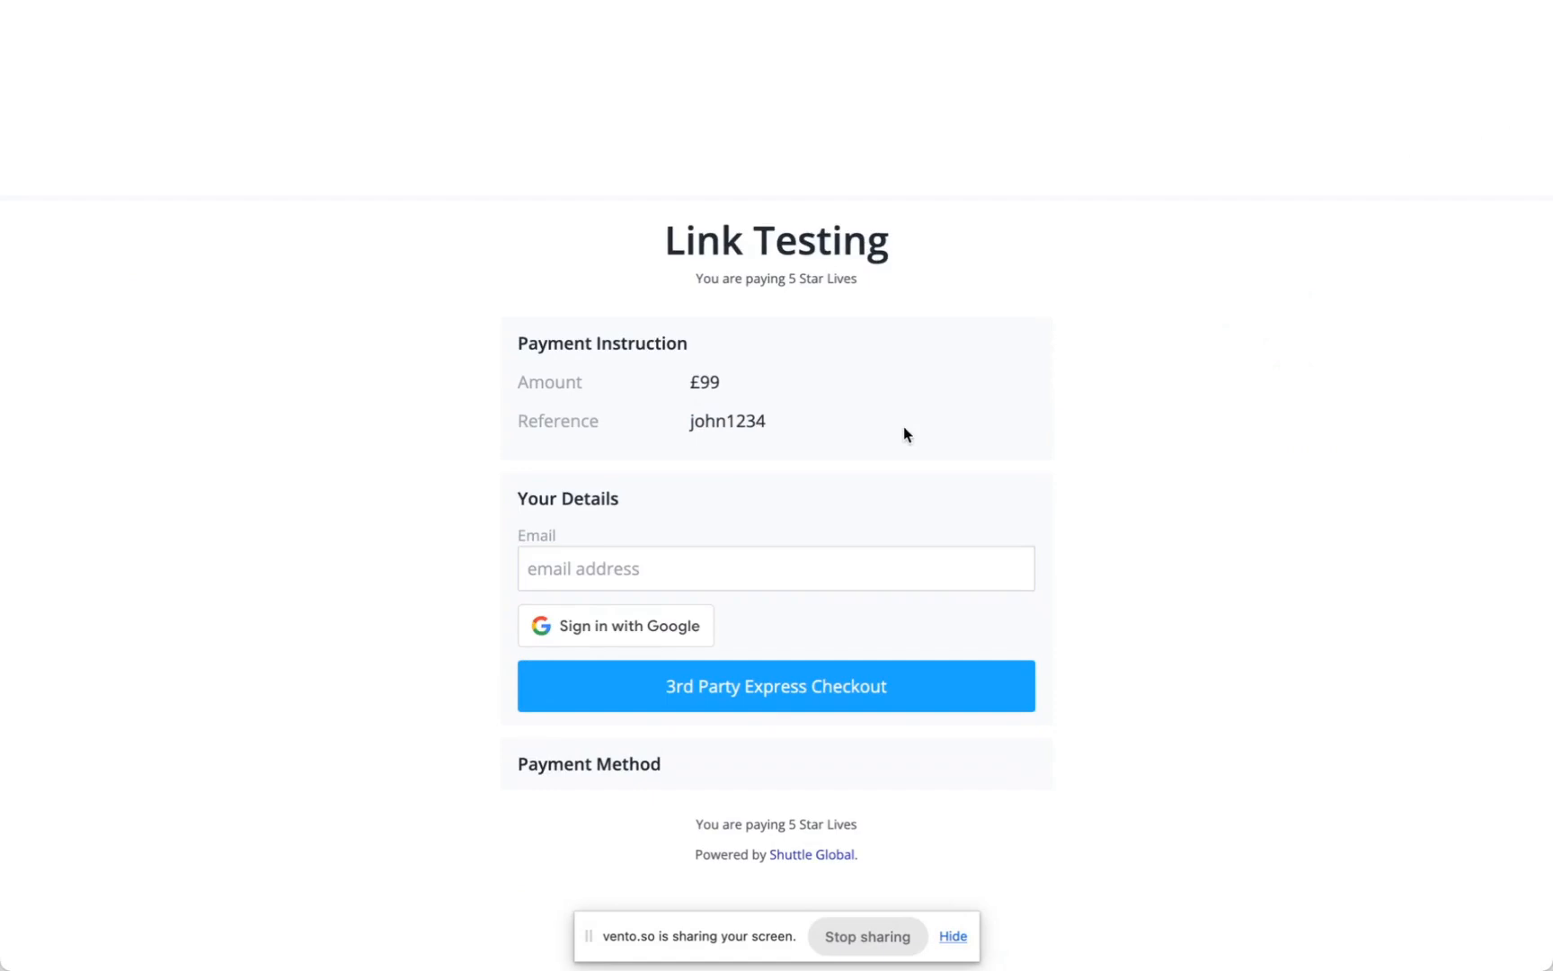
key("super+r")
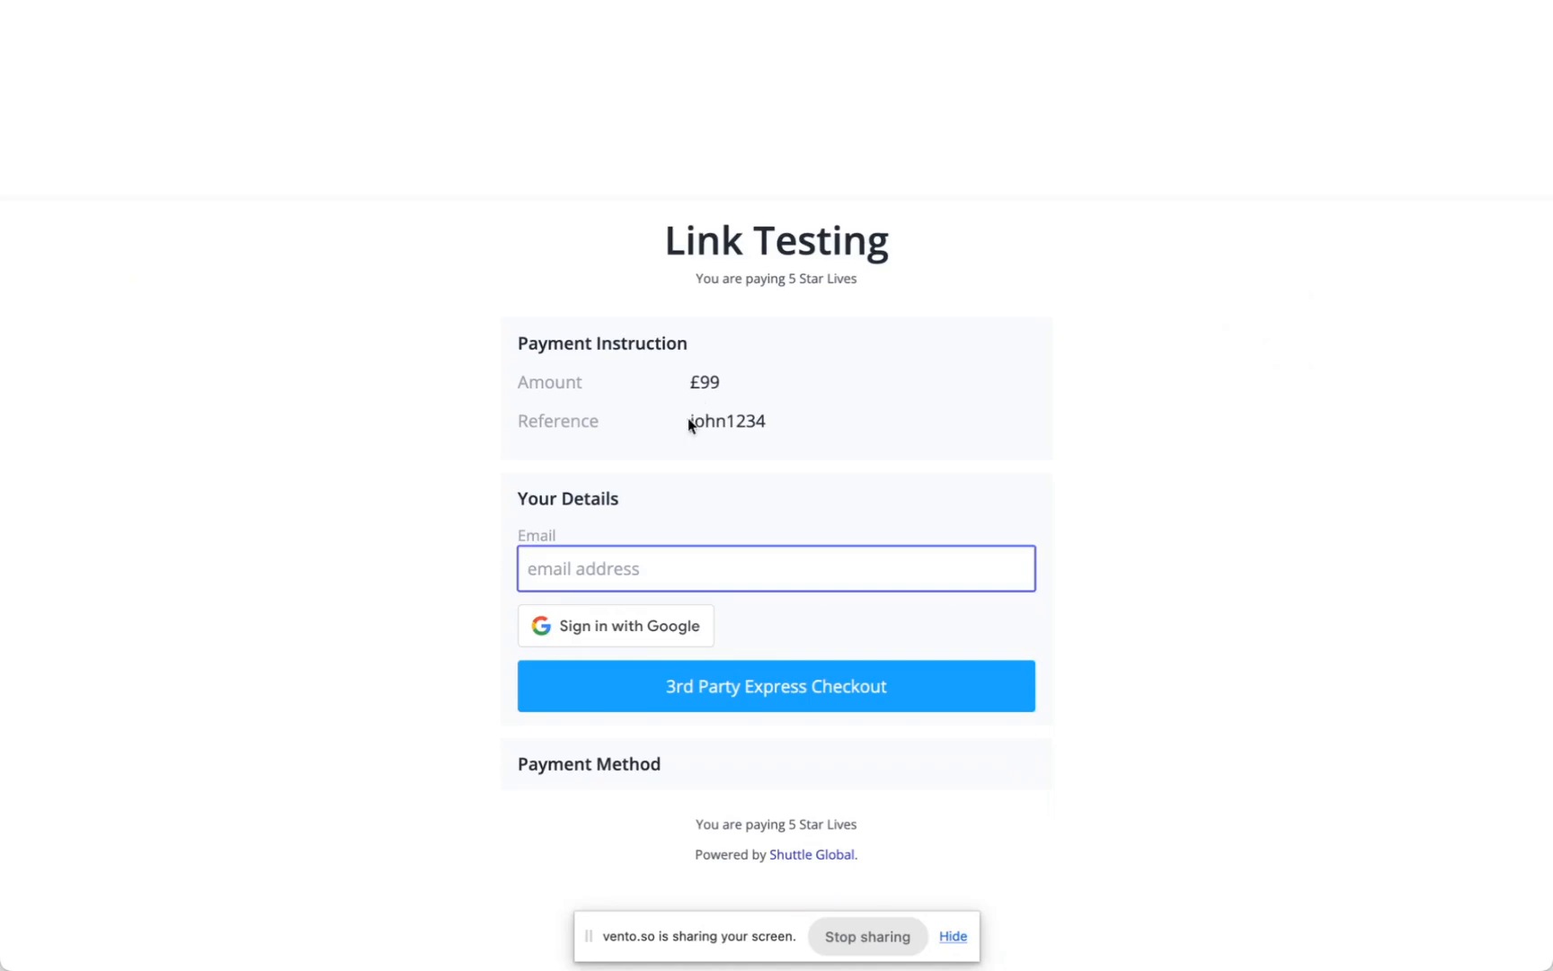
left_click_drag(690, 419, 761, 420)
left_click(760, 420)
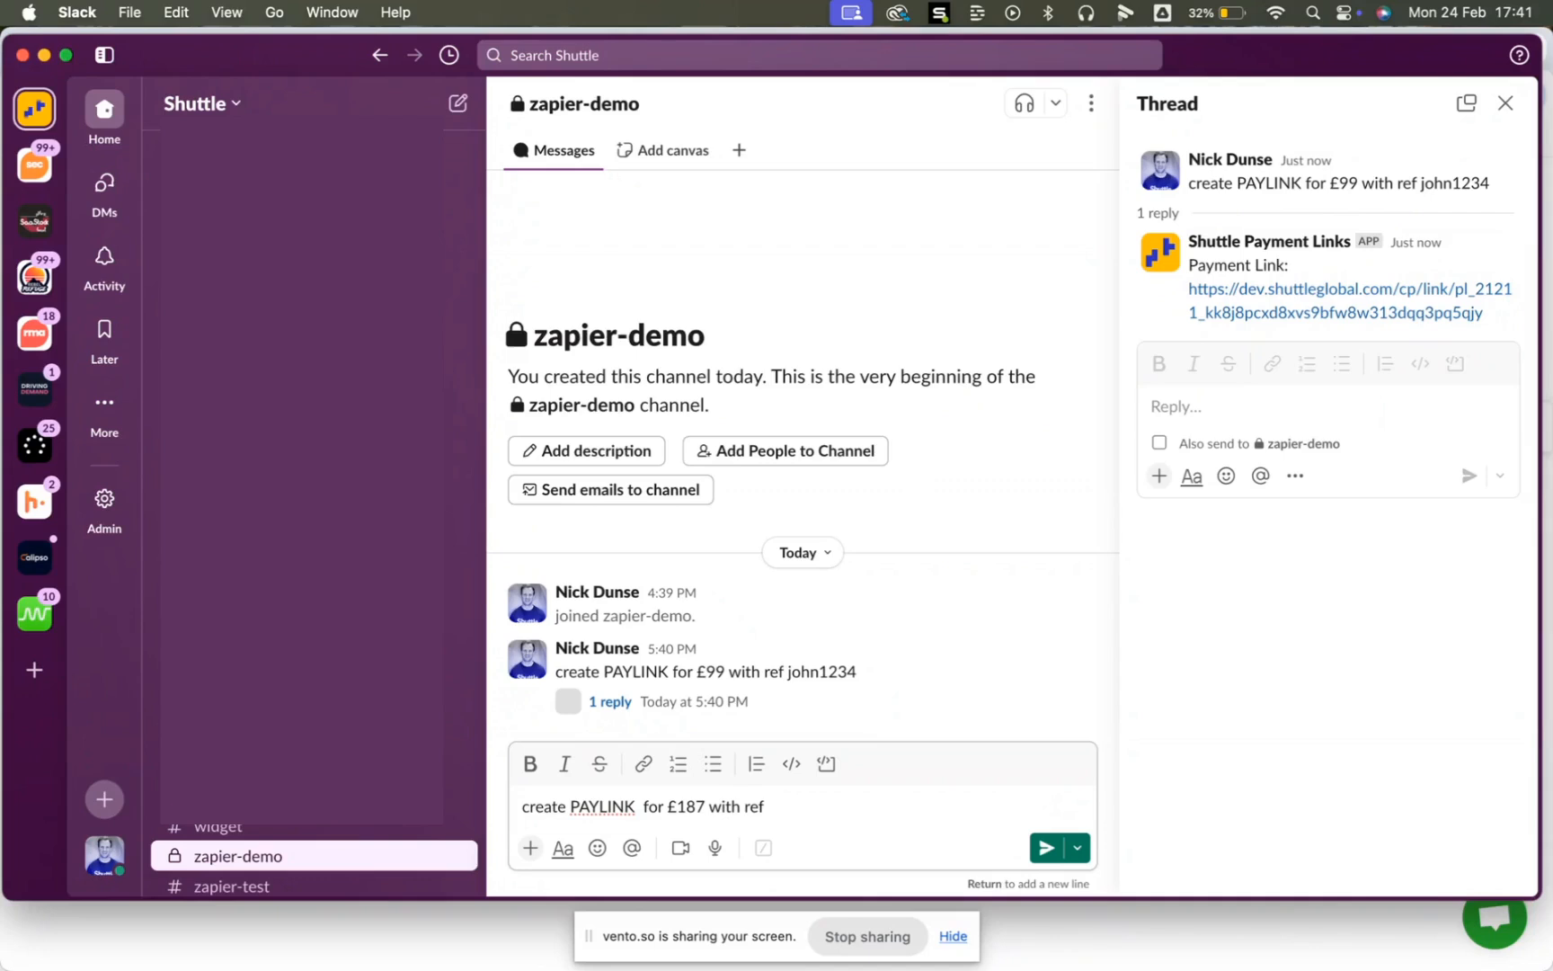
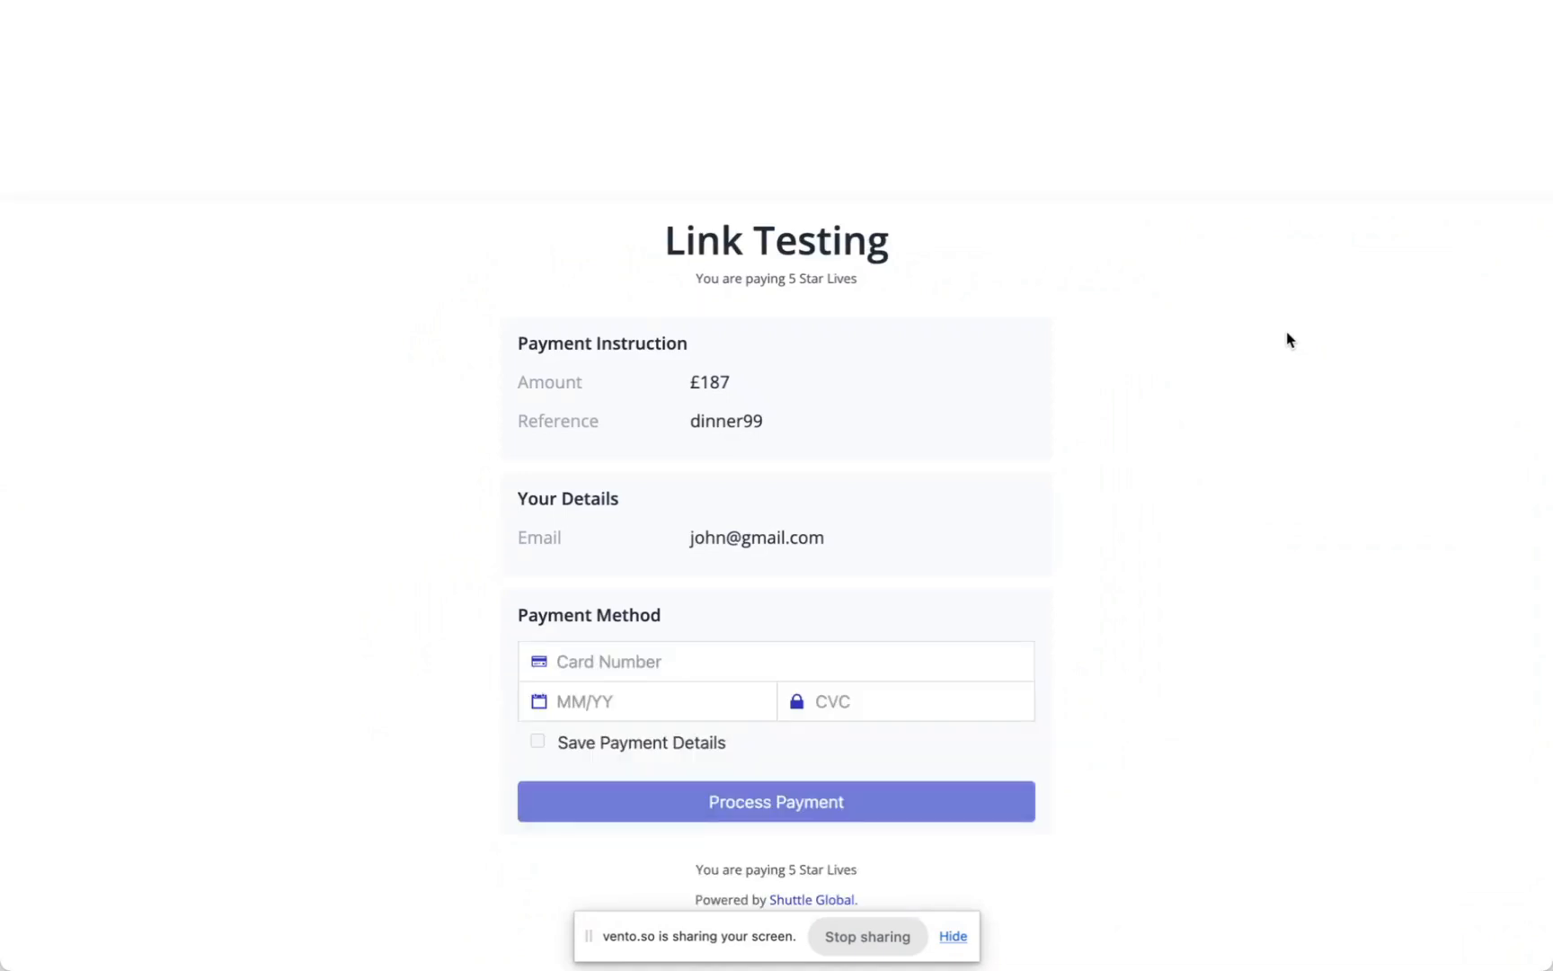
- Enter the test card number, expiry 12/44 and the CVC, leave details unsaved, and submit the payment
type("4242 4242 4242 4242")
type("12/44")
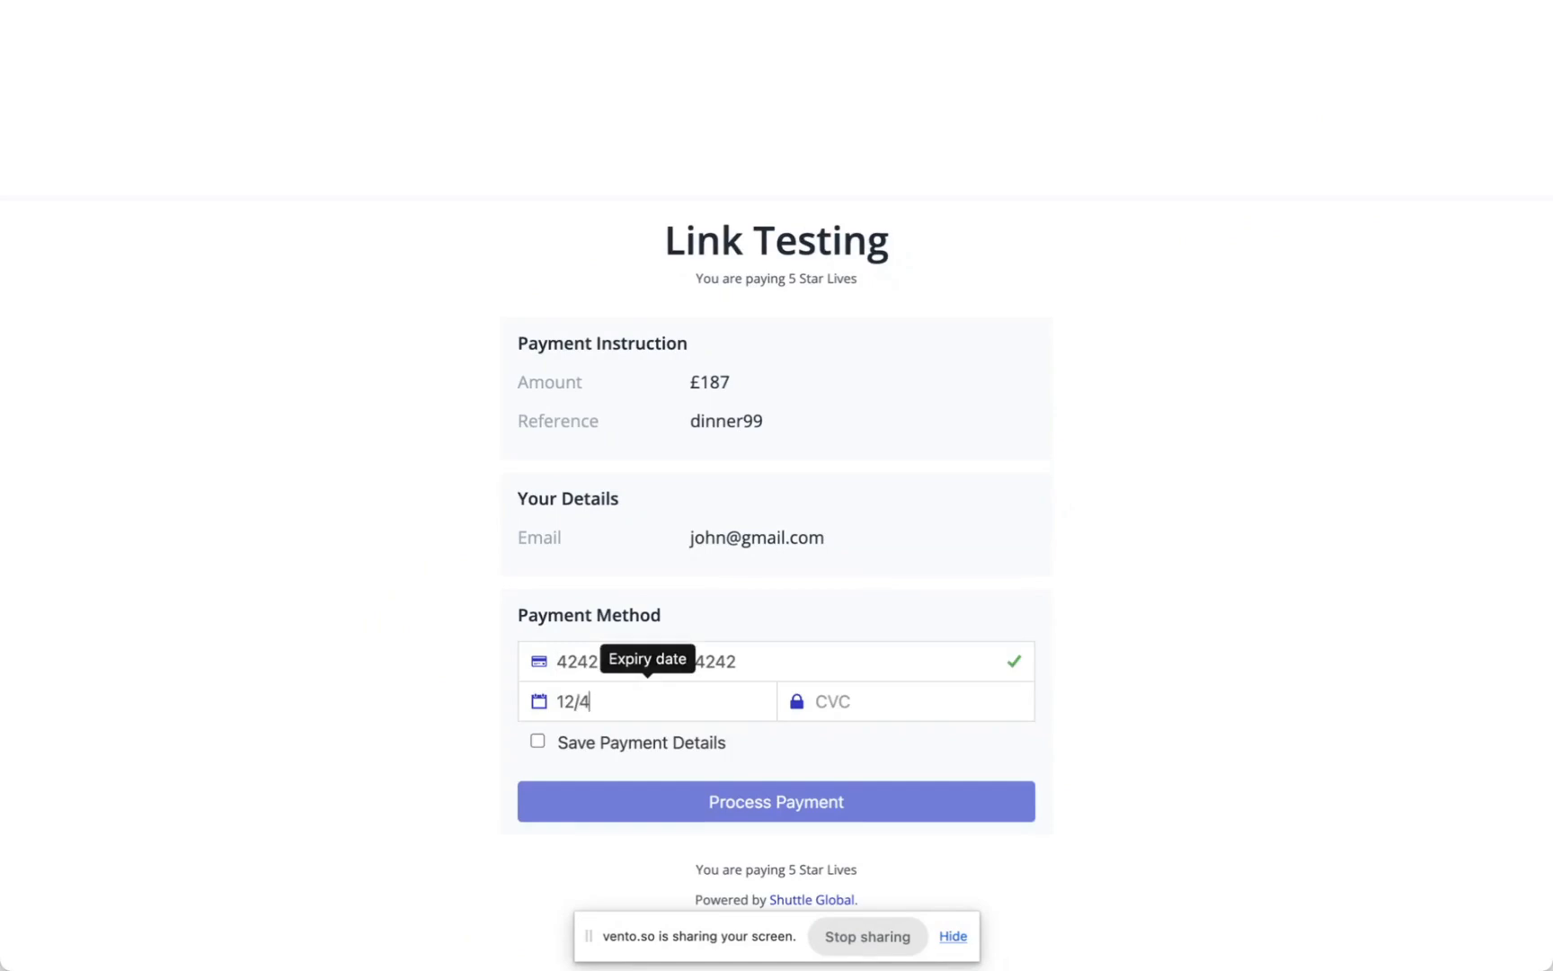
key("Tab")
key("space")
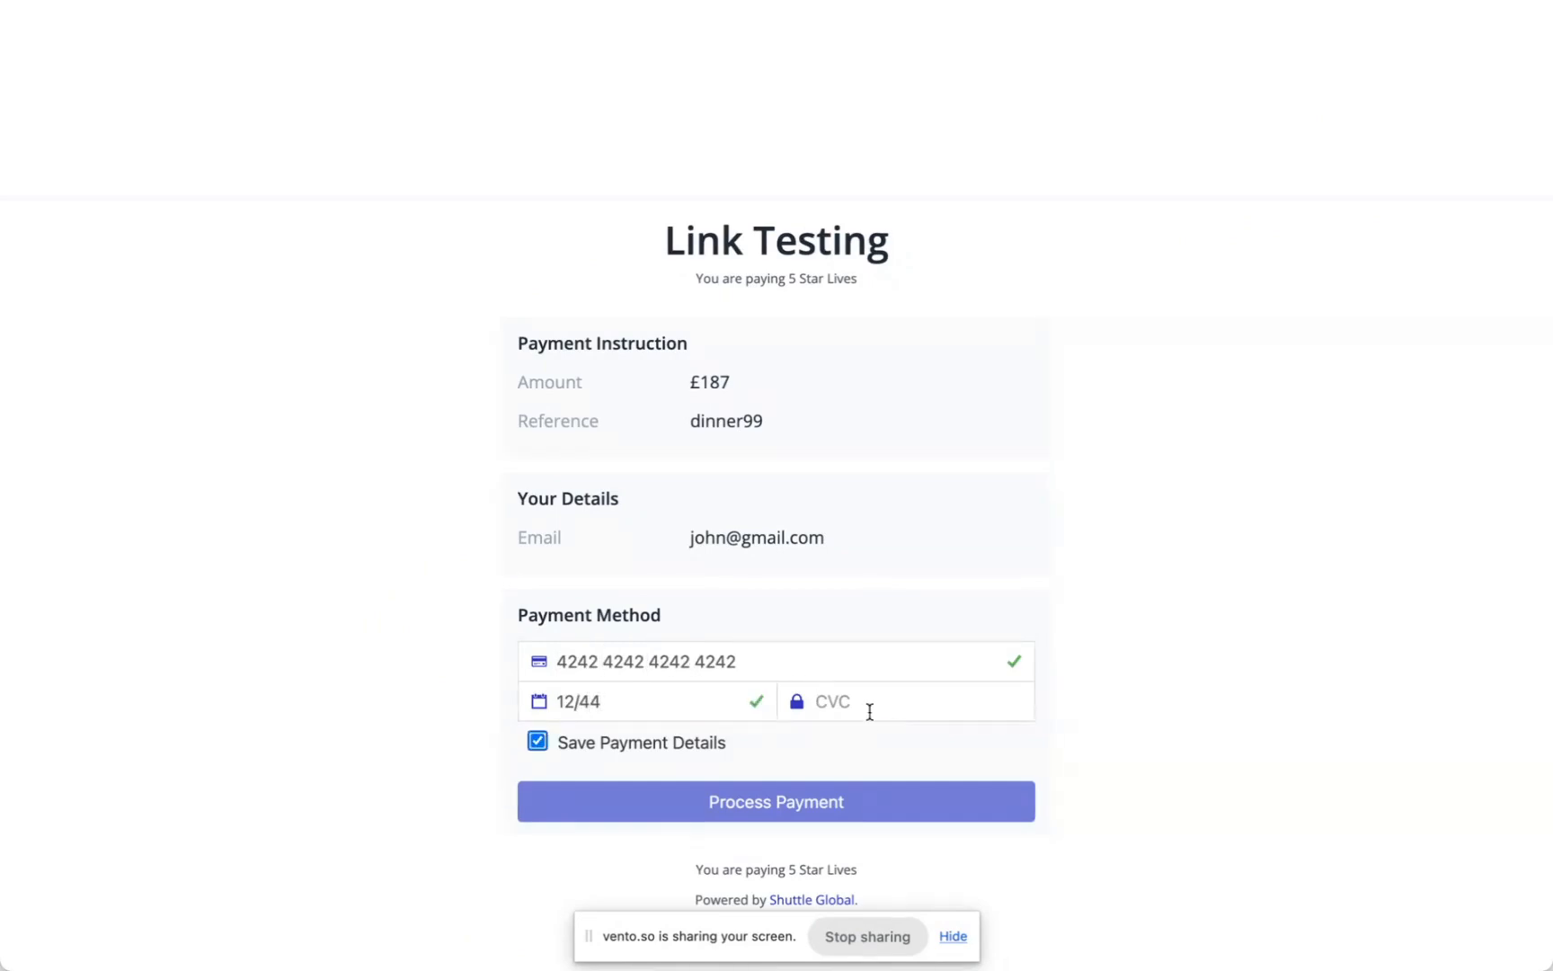
left_click(846, 701)
type("124")
key("Tab")
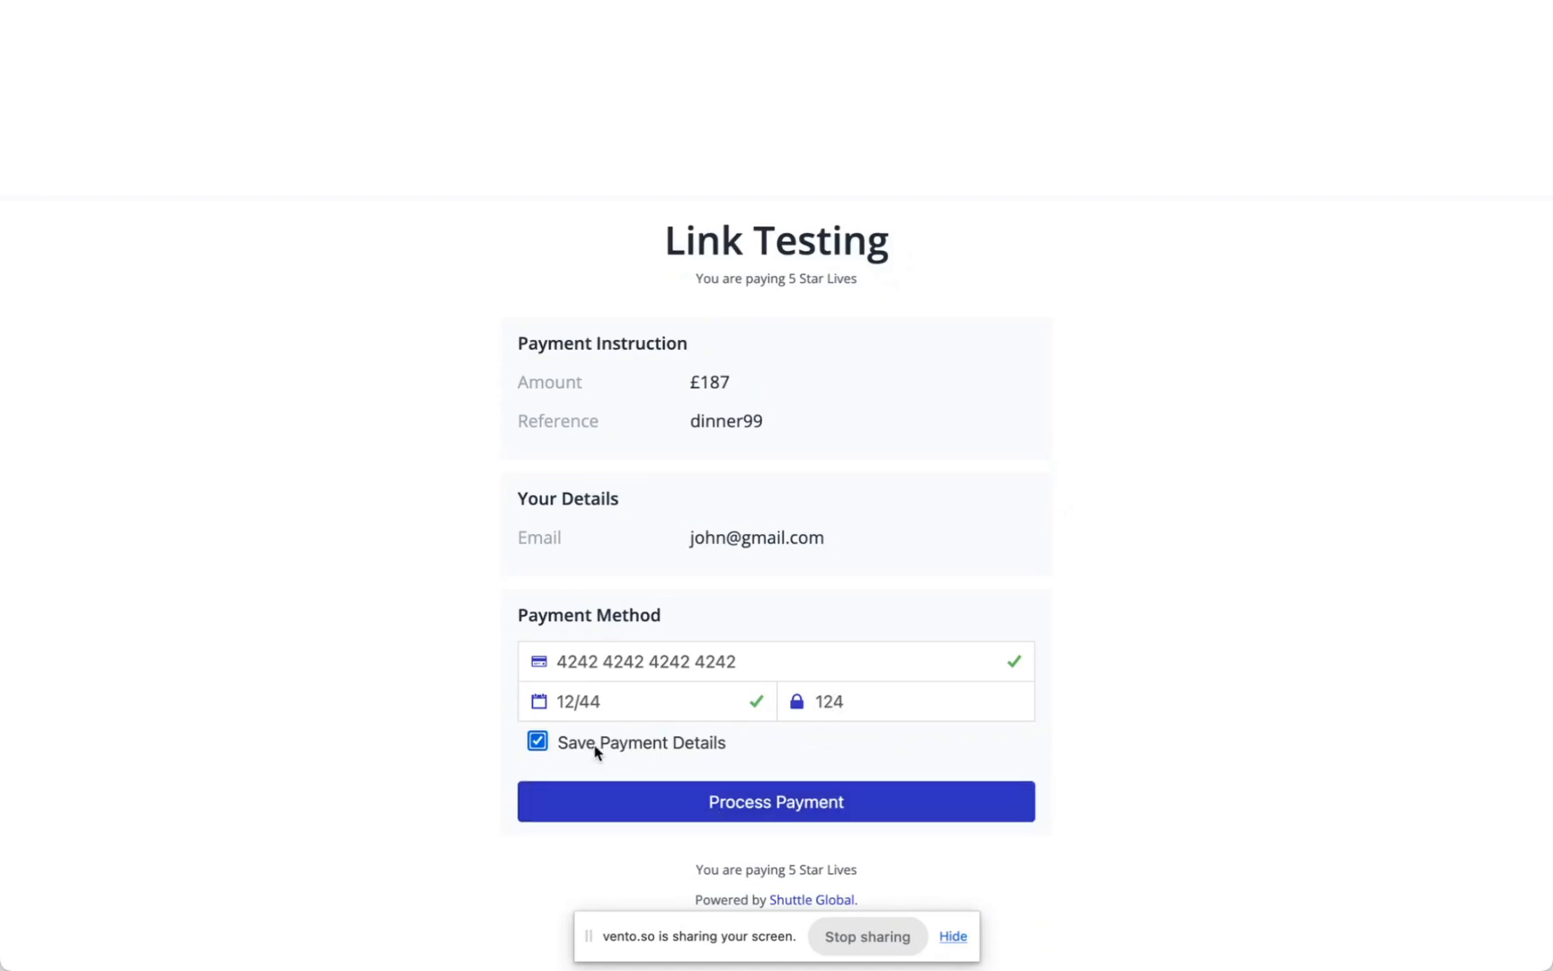
left_click(537, 740)
left_click(620, 805)
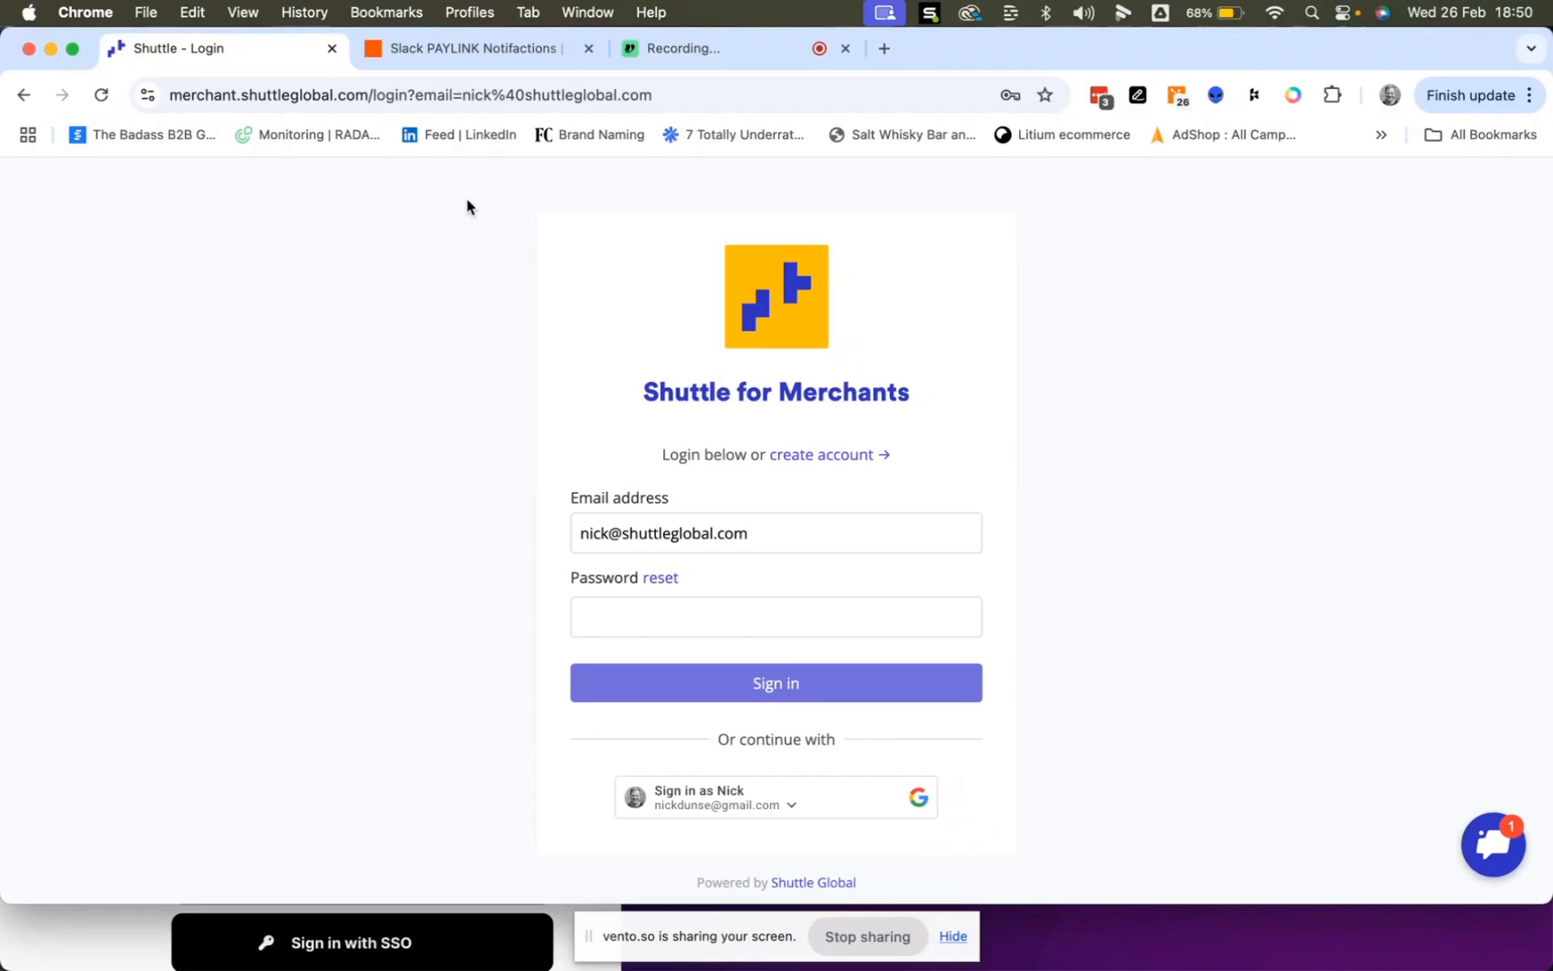
left_click(817, 457)
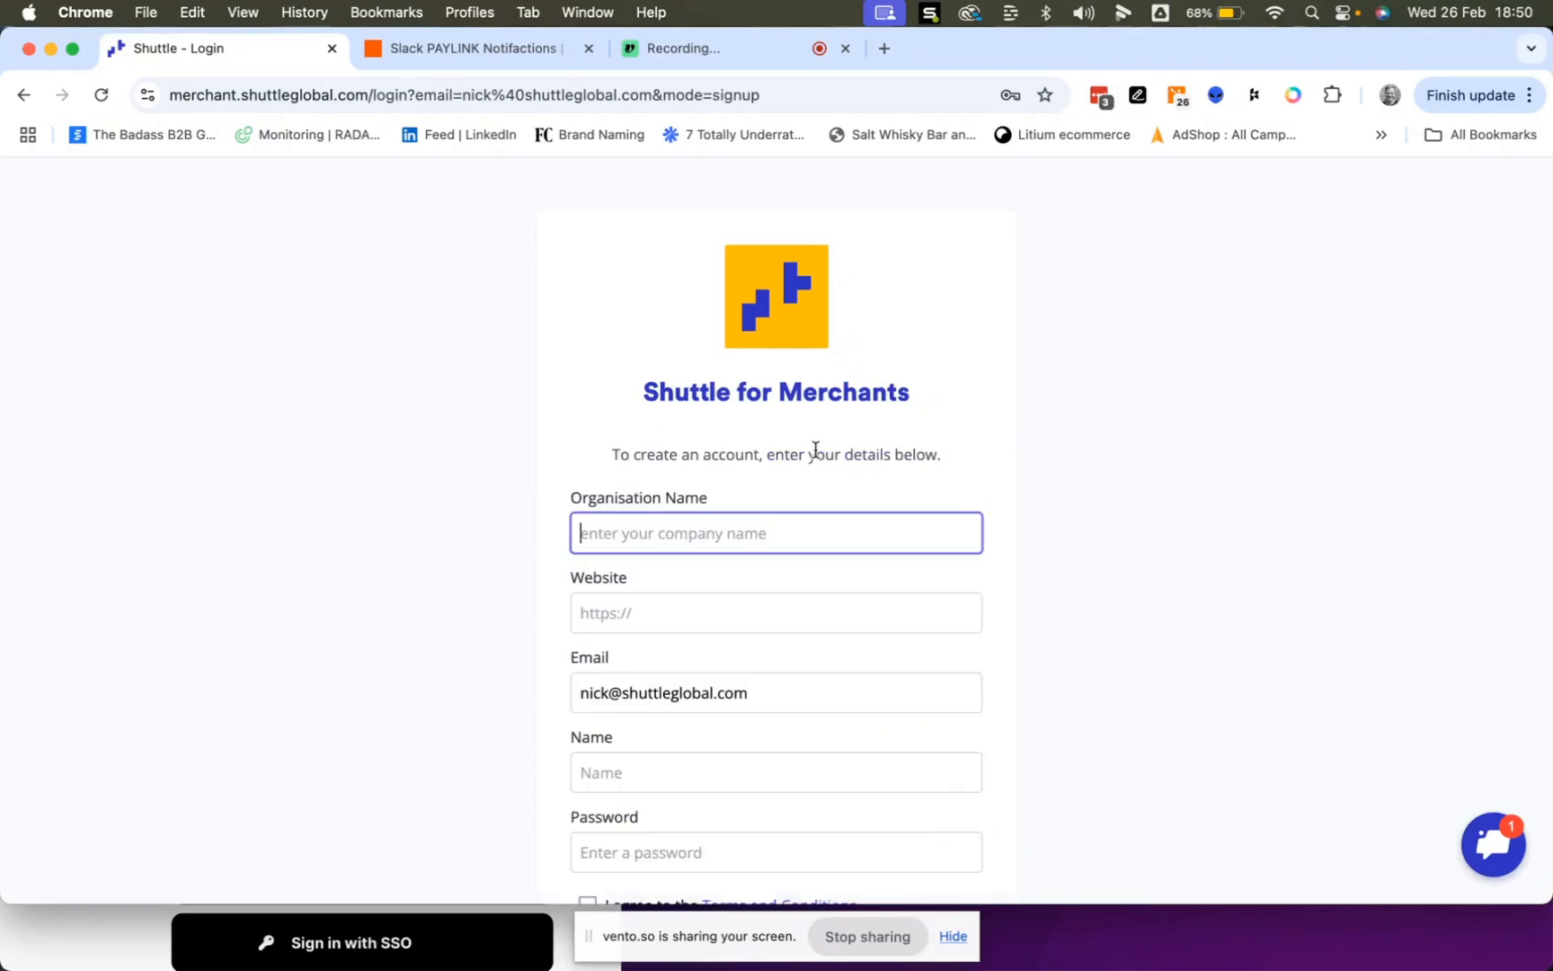
scroll(816, 457, "down", 3)
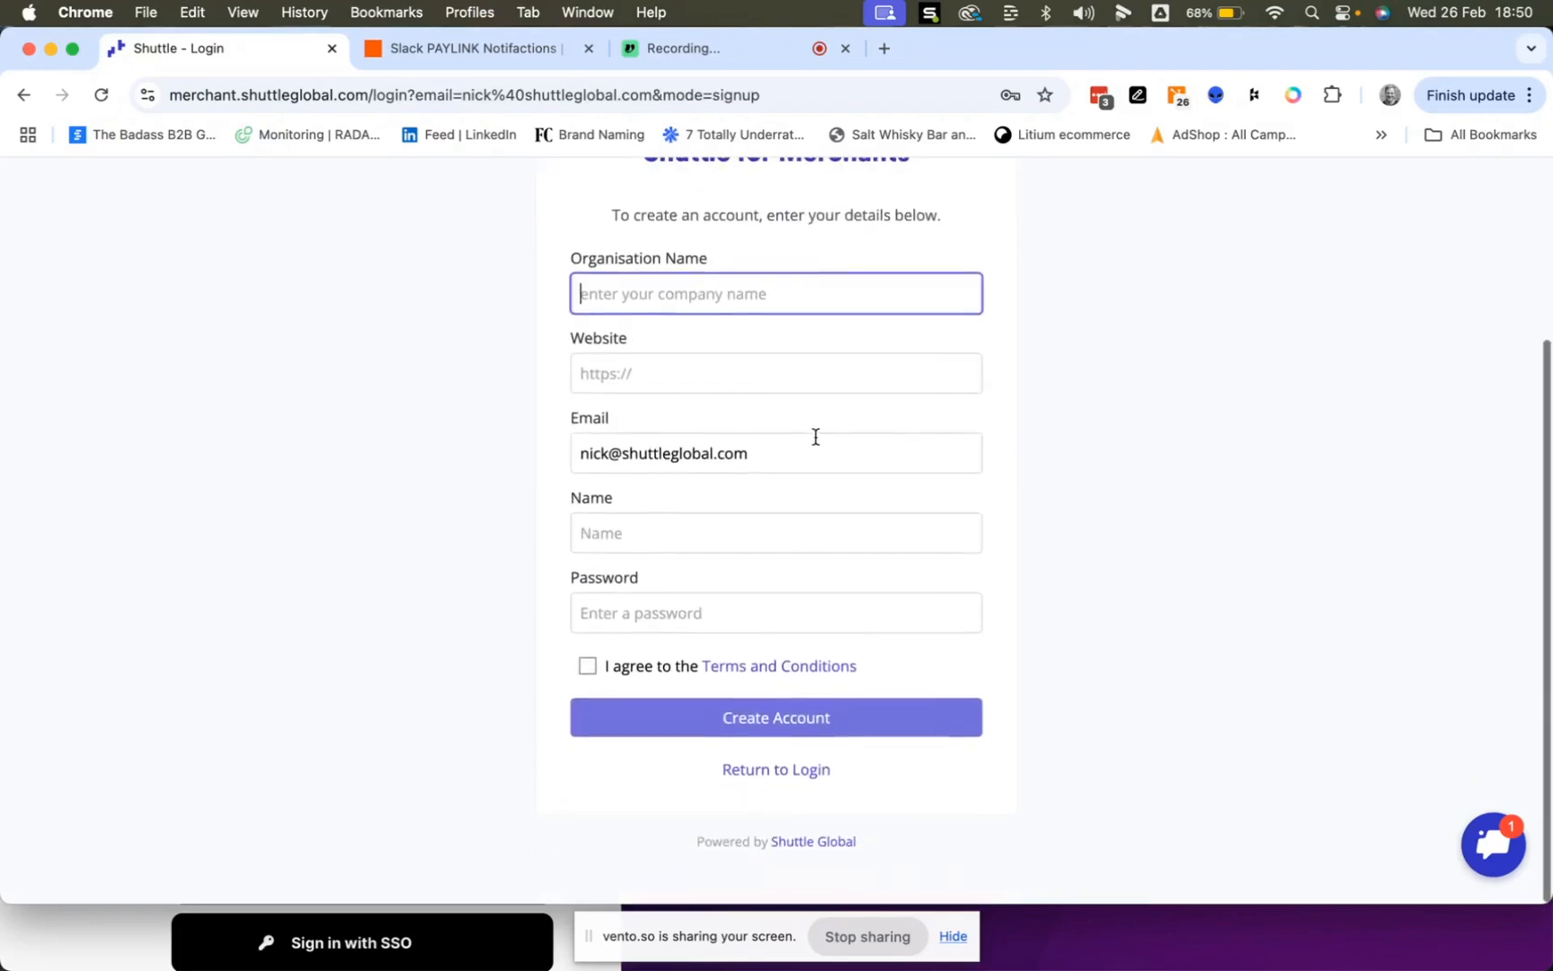
scroll(766, 322, "up", 2)
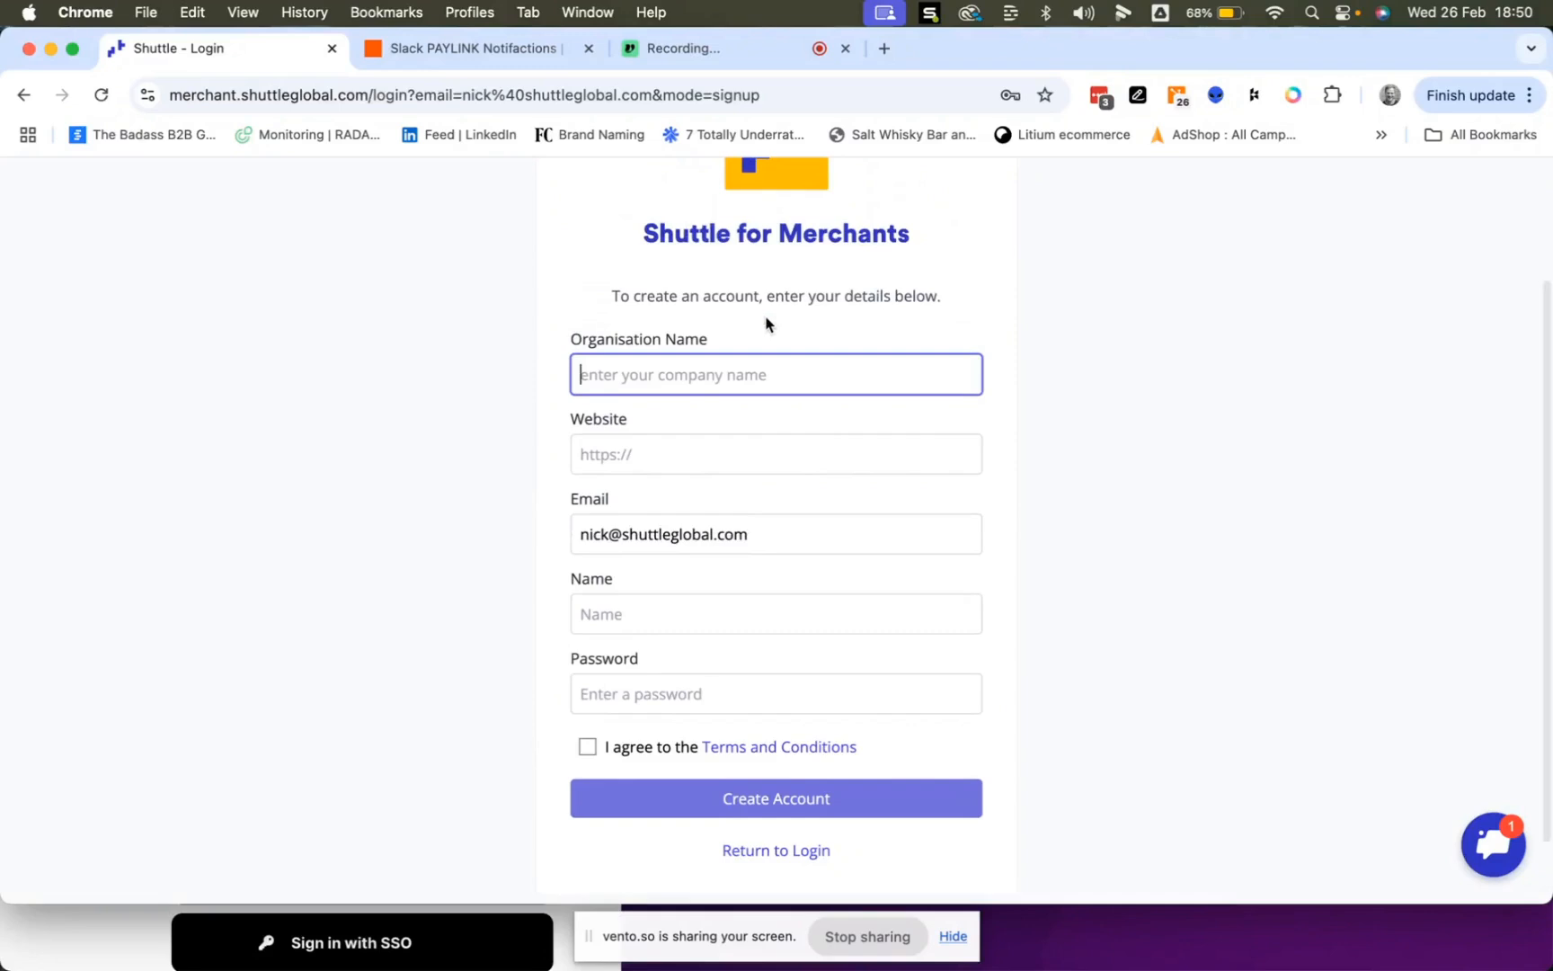
scroll(766, 321, "up", 1)
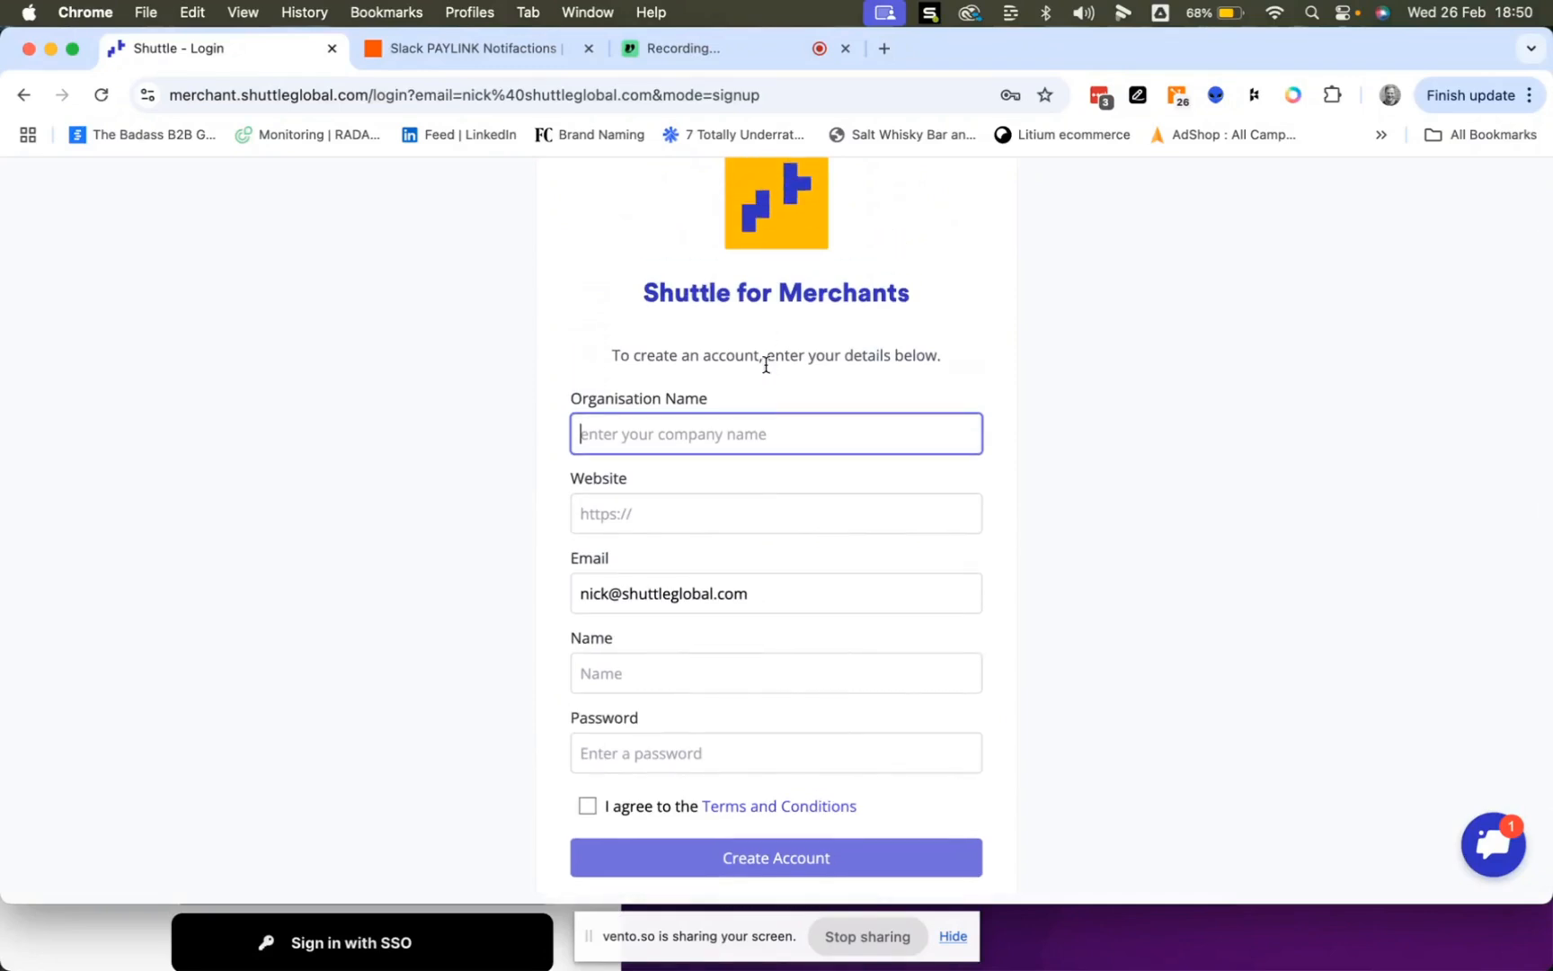
scroll(642, 584, "down", 1)
left_click(778, 873)
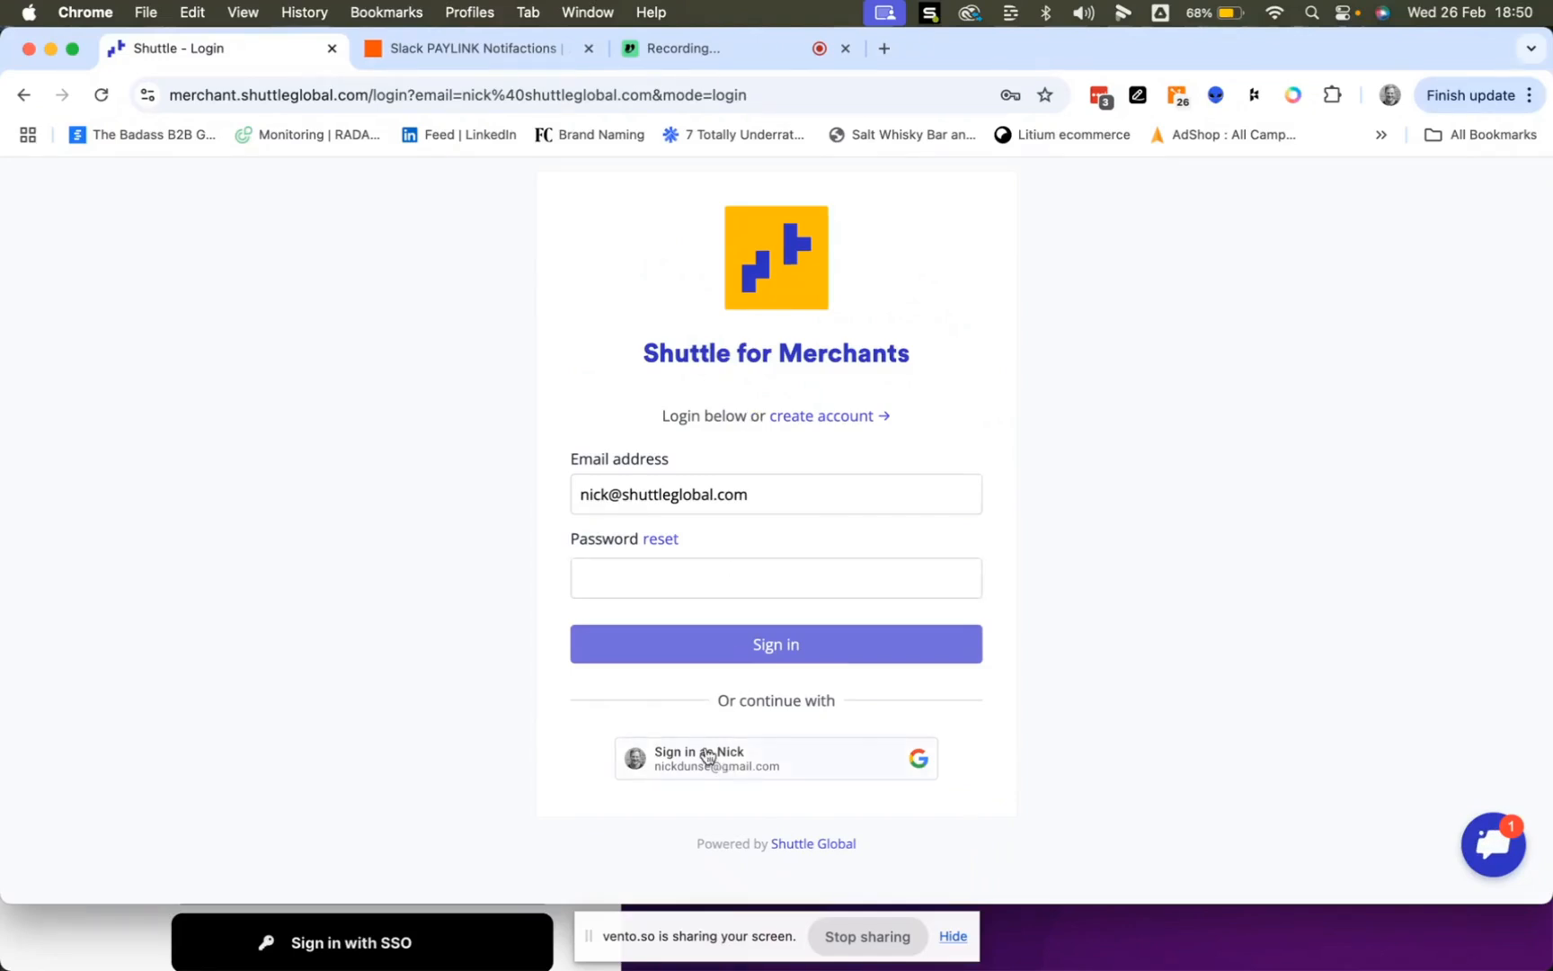
left_click(670, 560)
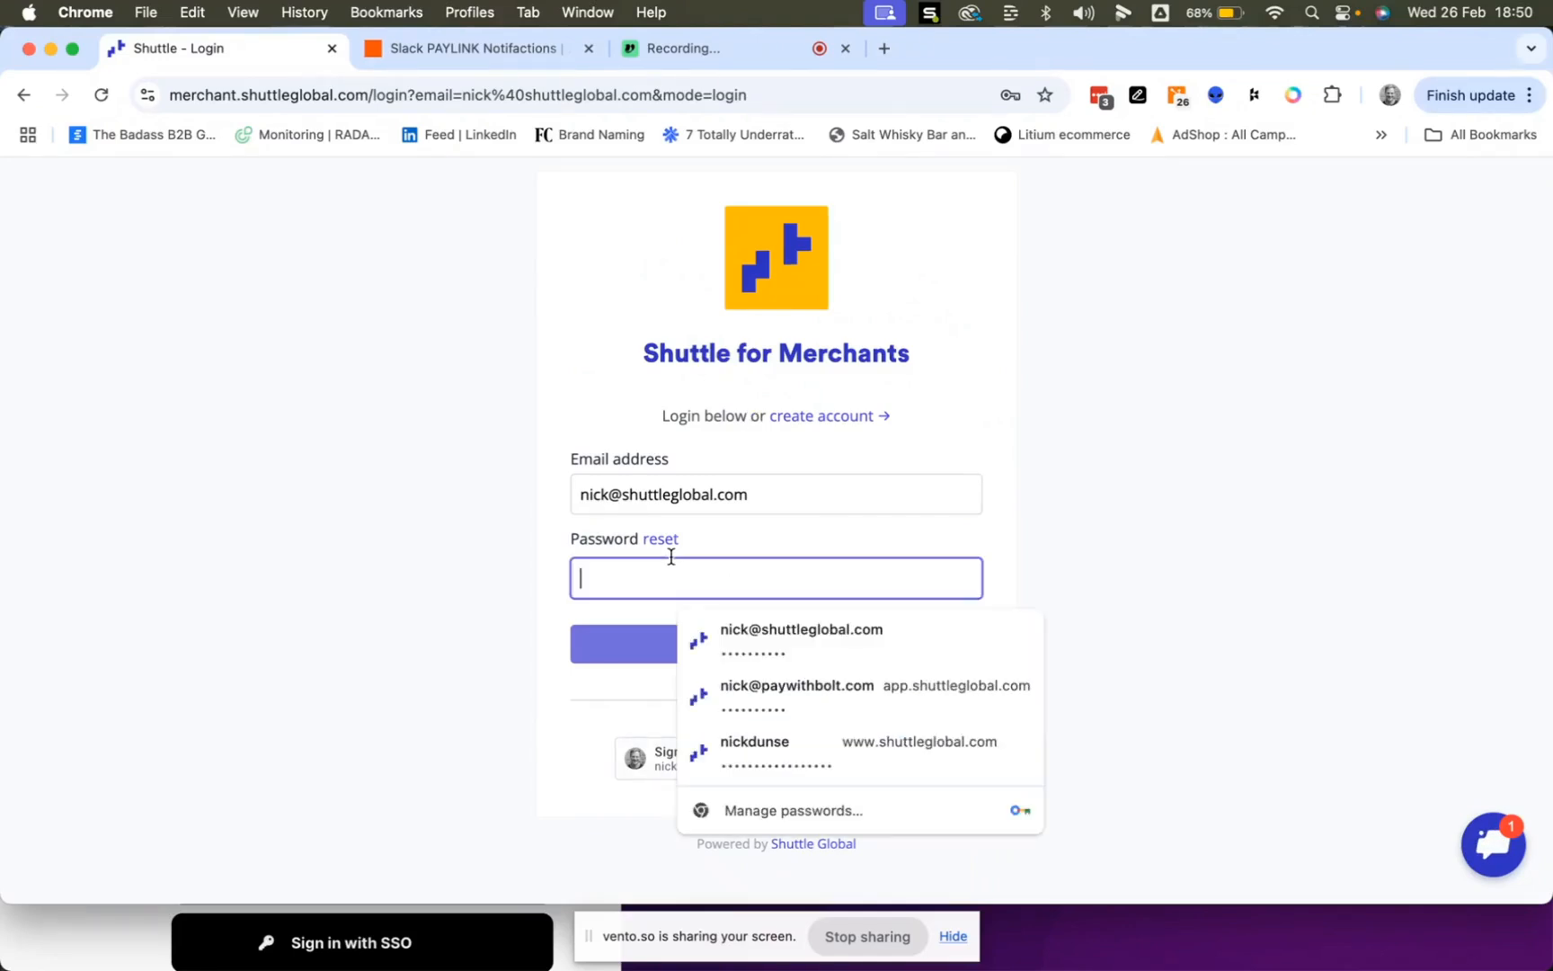
left_click(703, 590)
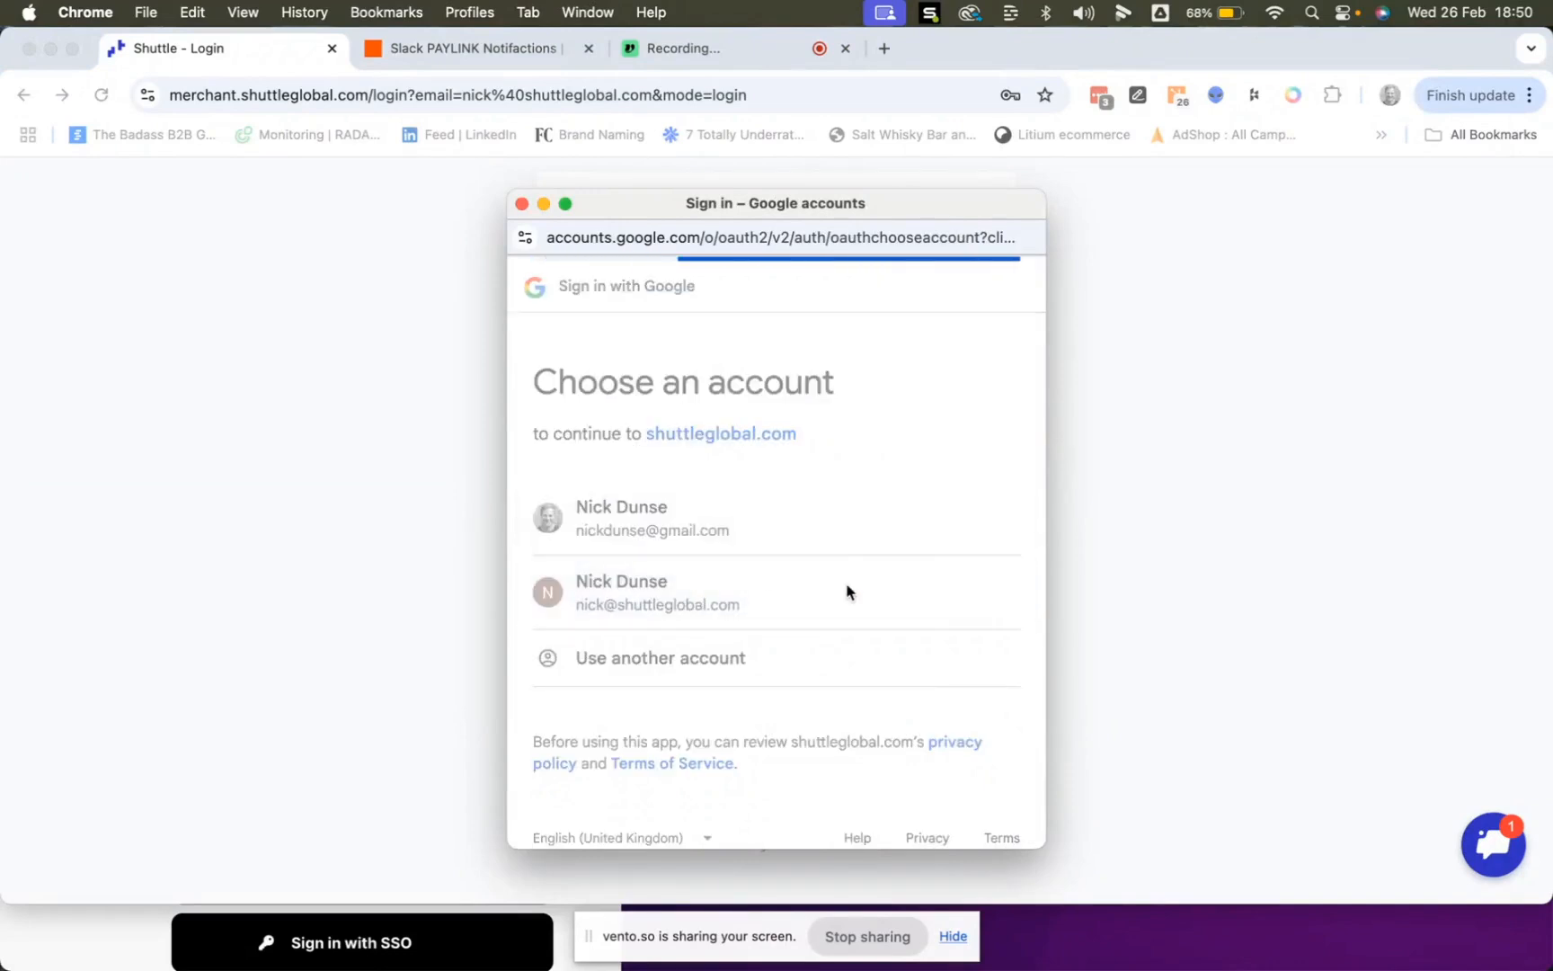
left_click(998, 724)
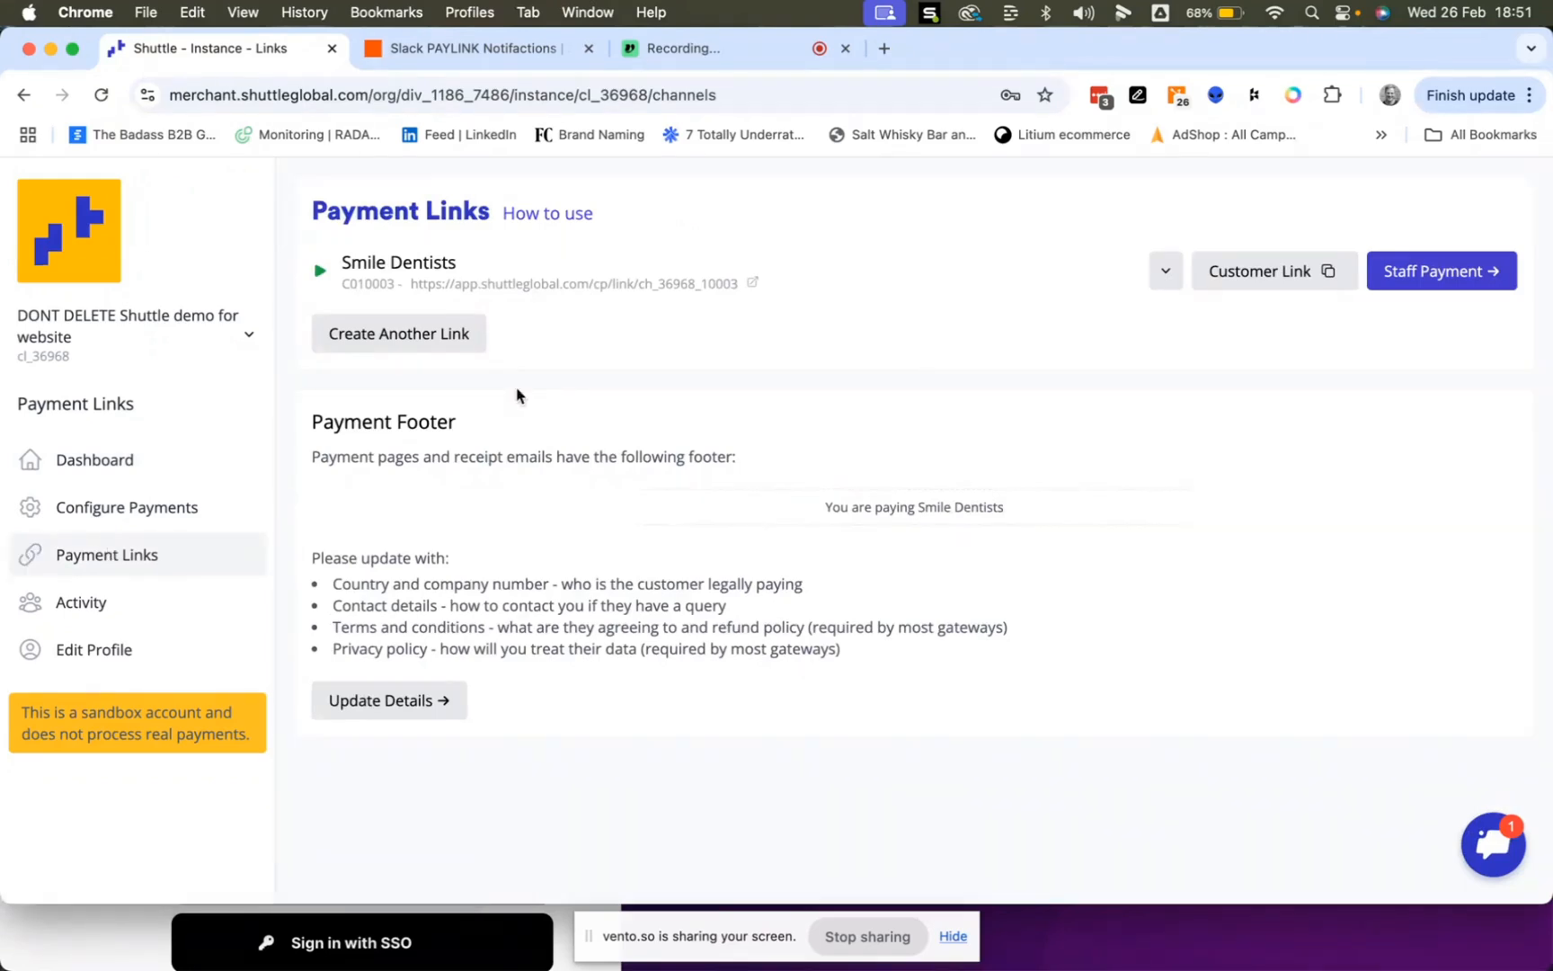
- Go to the Zapier home page, briefly loading and closing the Make website in a new tab
left_click(470, 59)
left_click(20, 187)
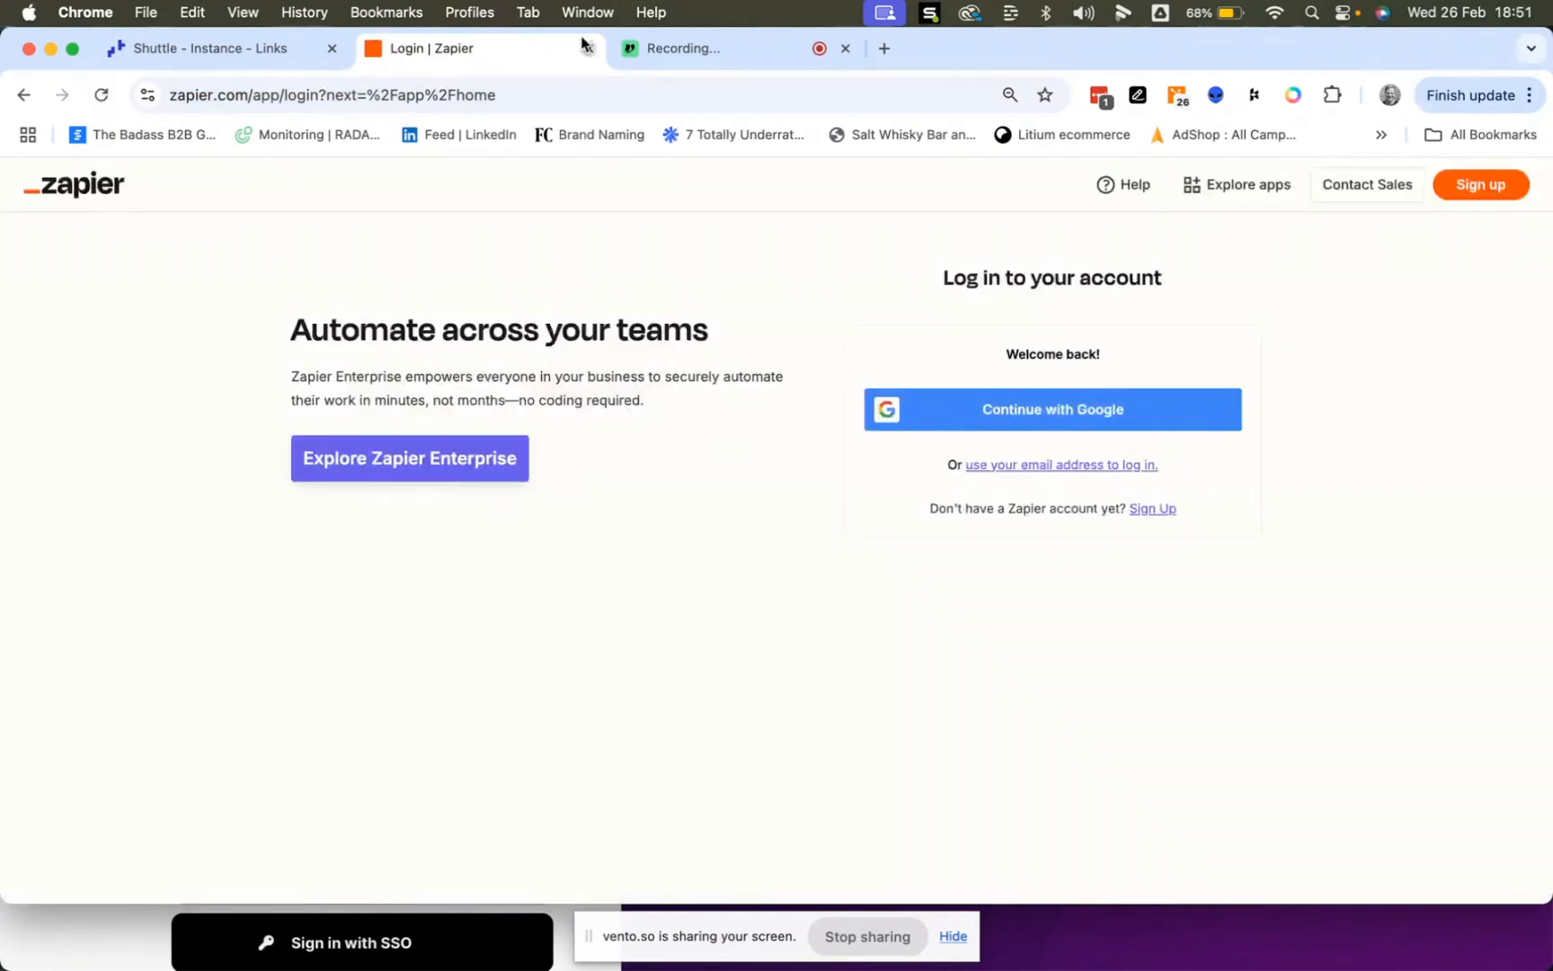
key("super+t")
type("make")
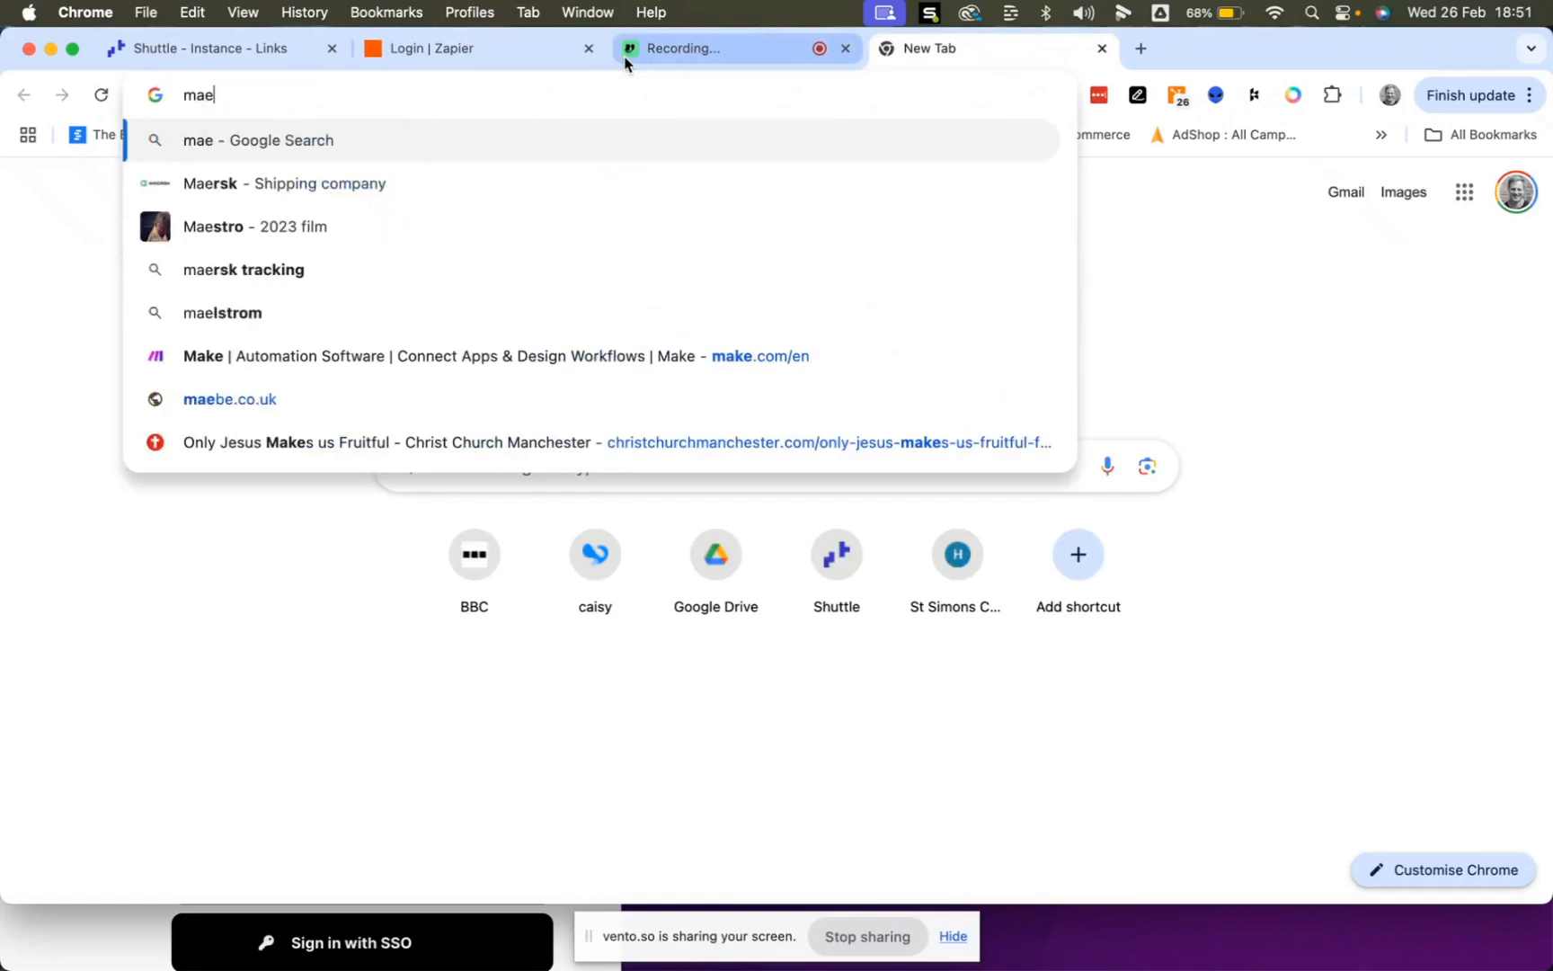
key("BackSpace")
type("ke")
key("Return")
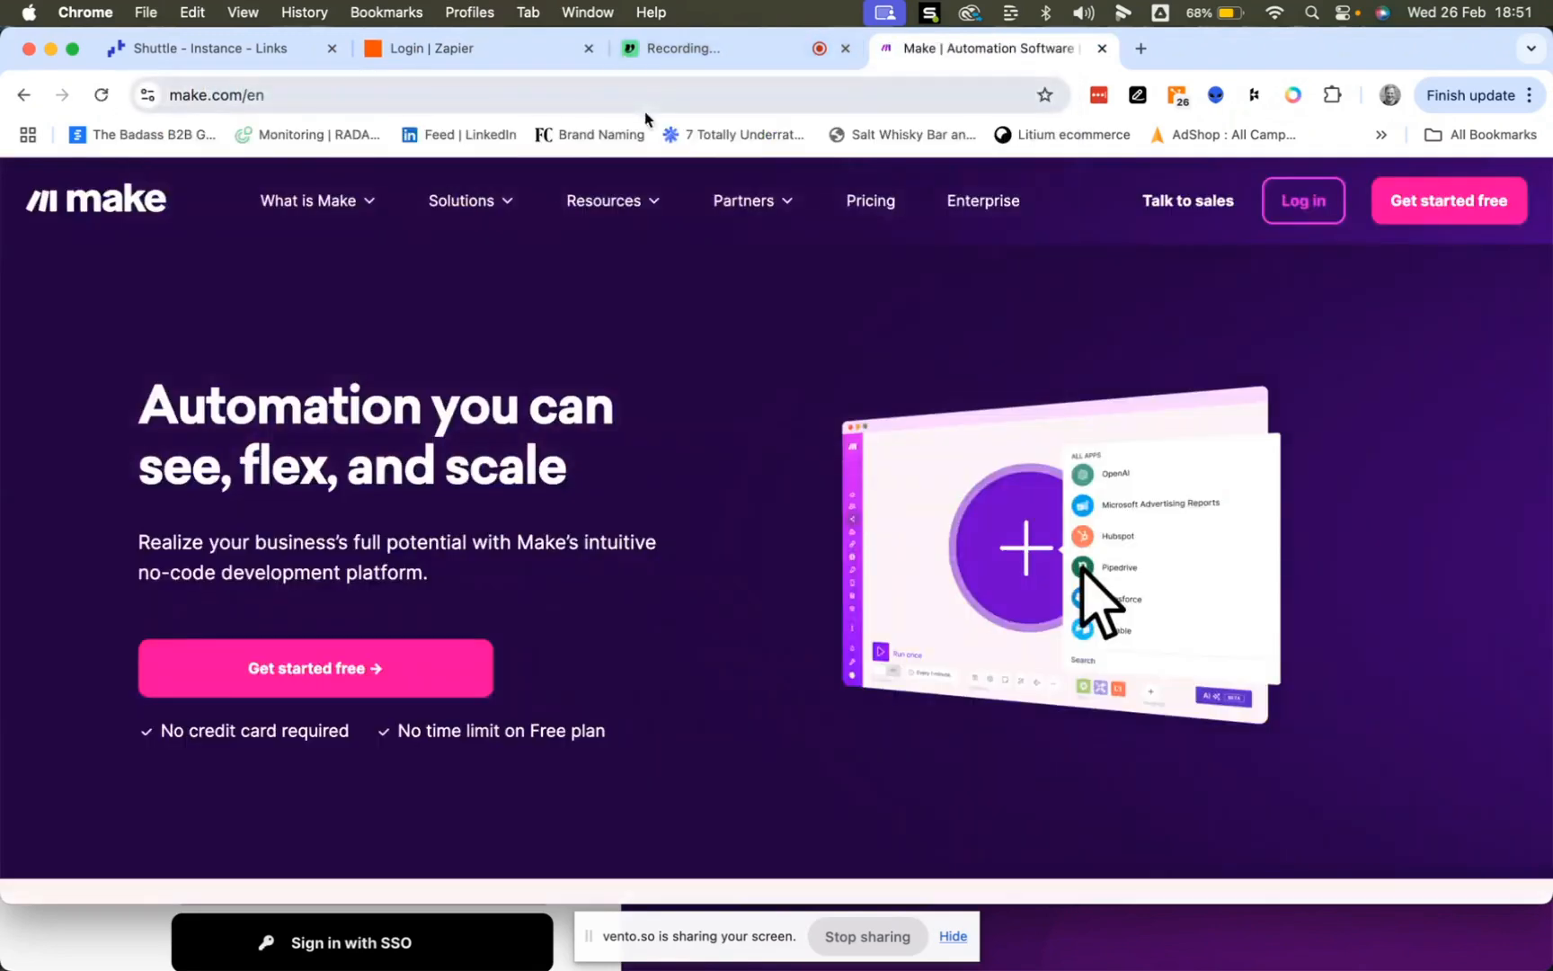
left_click(1097, 51)
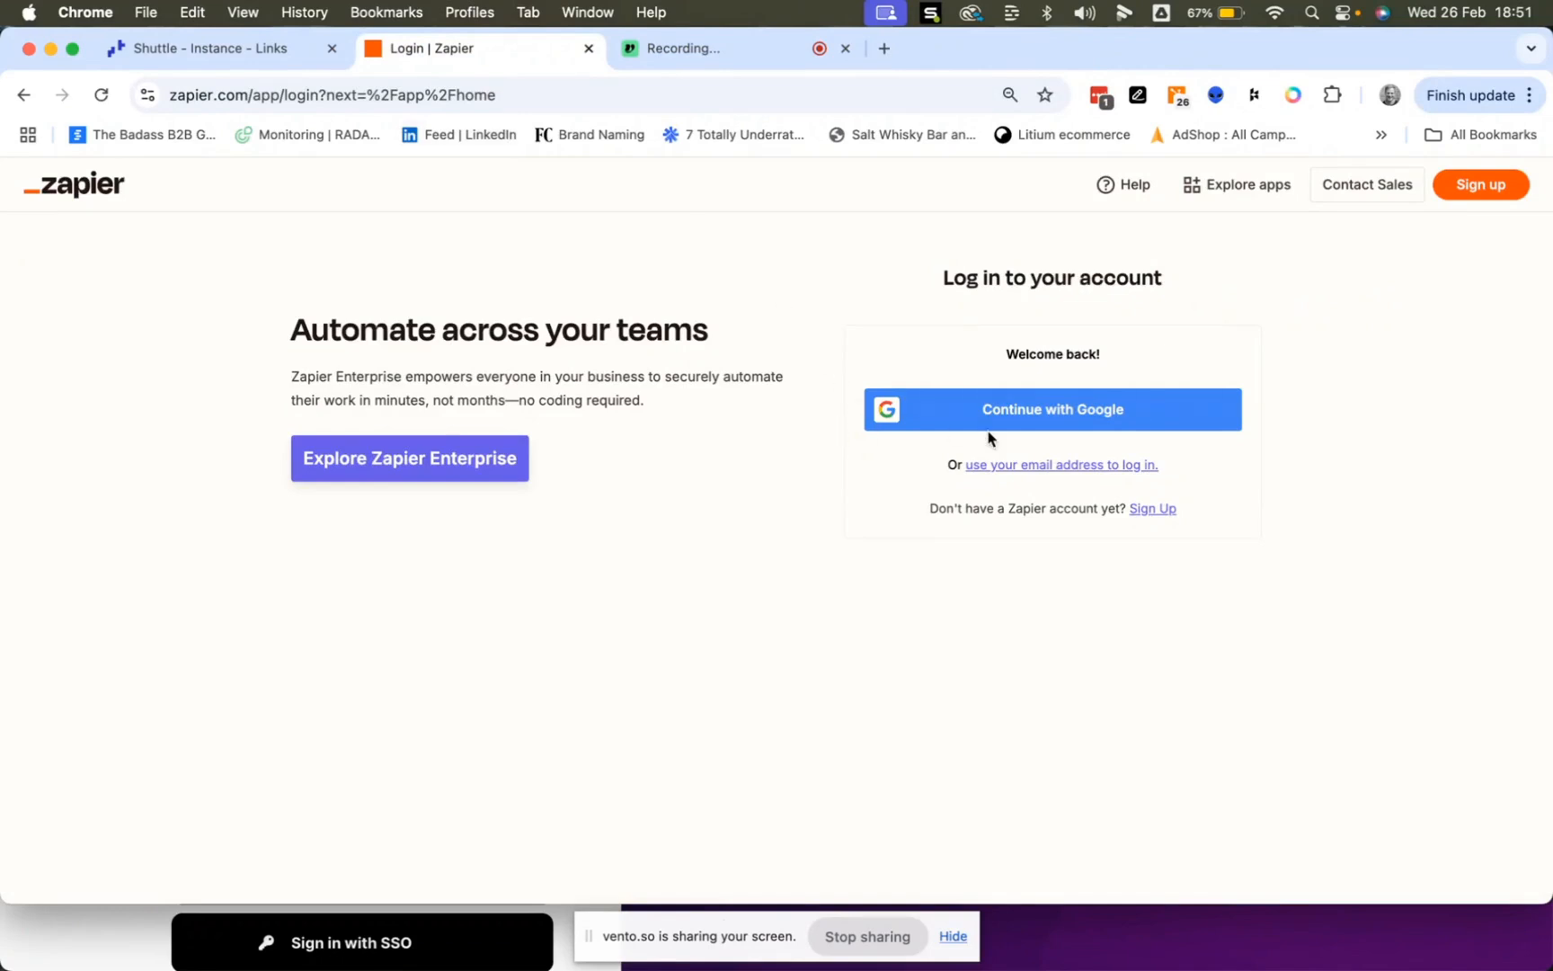
- Sign in to Zapier with the company Google account
left_click(1042, 420)
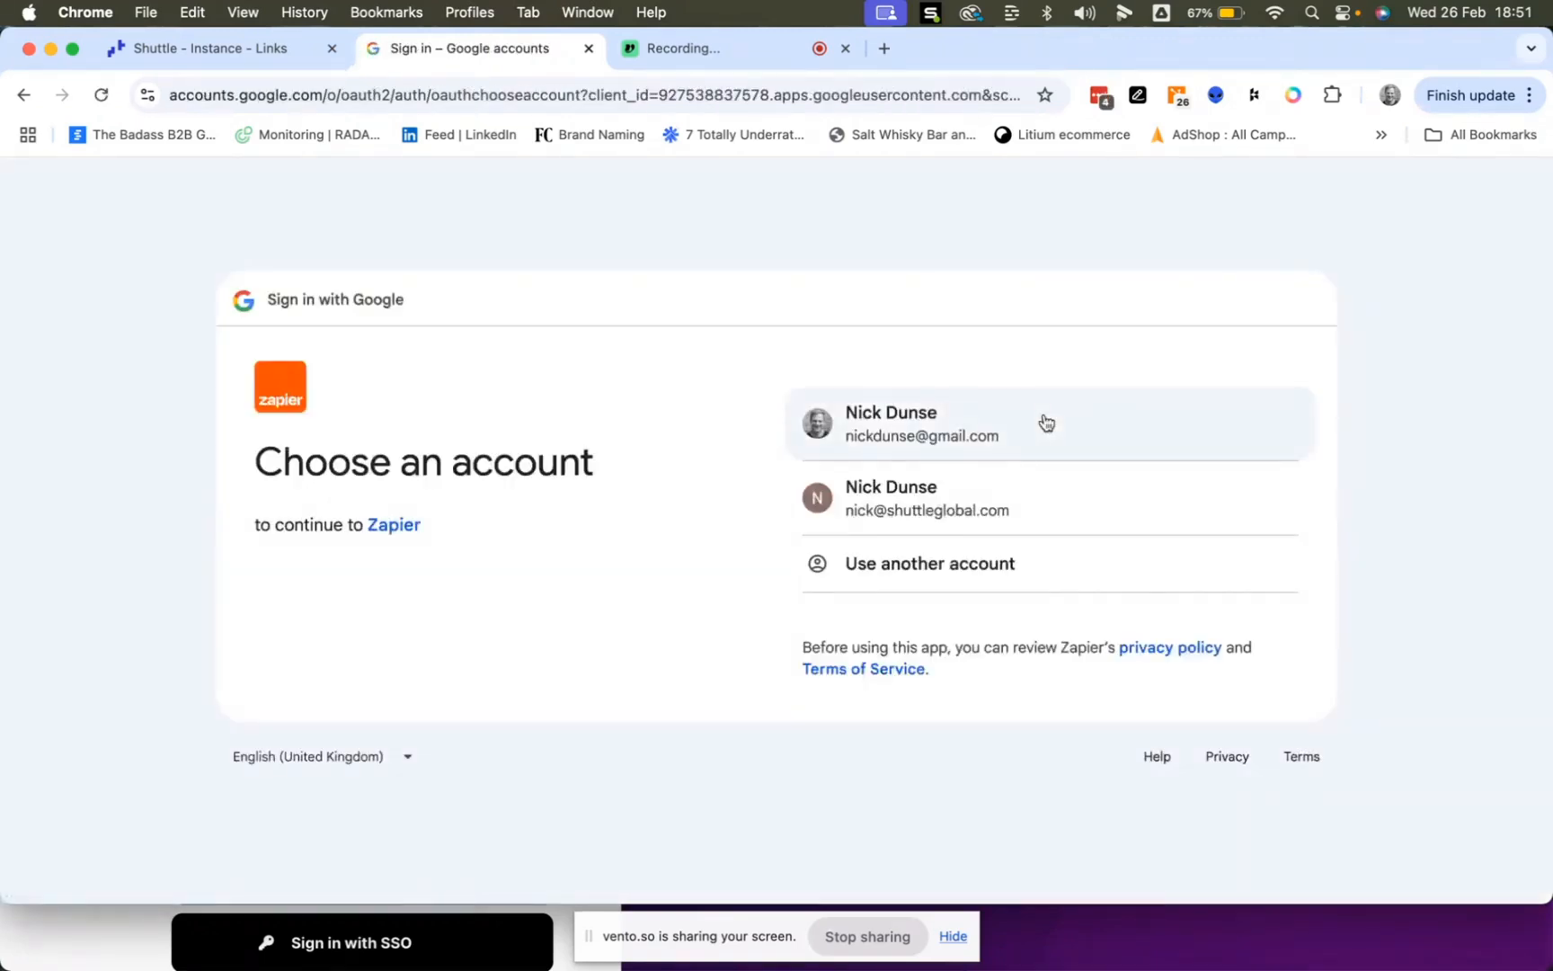
left_click(913, 496)
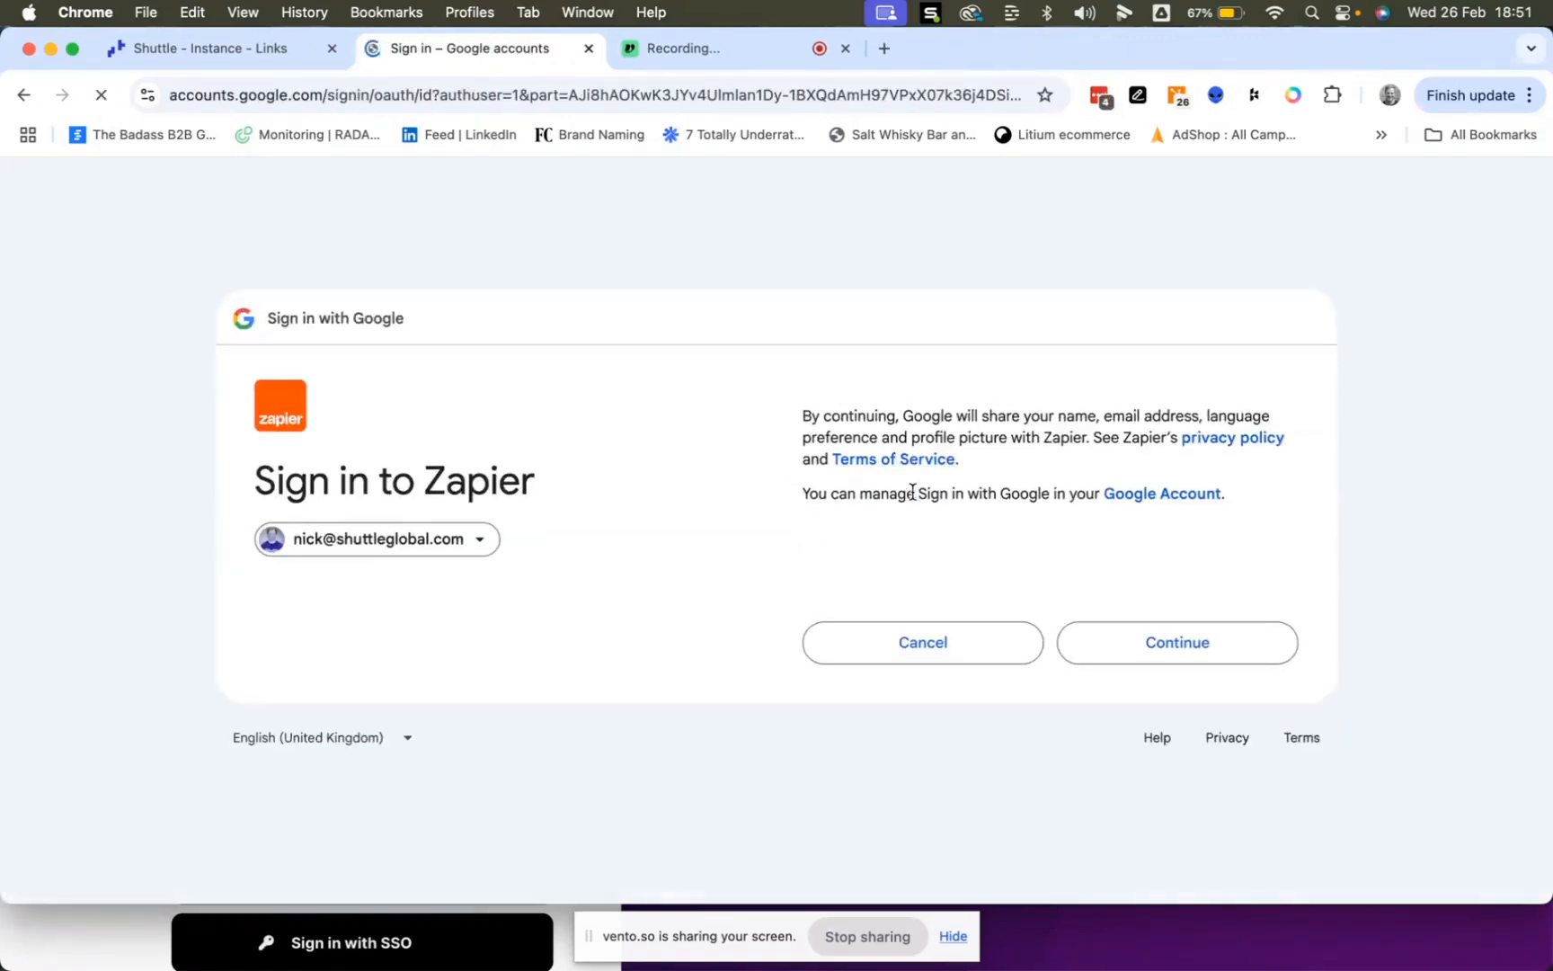
left_click(1151, 644)
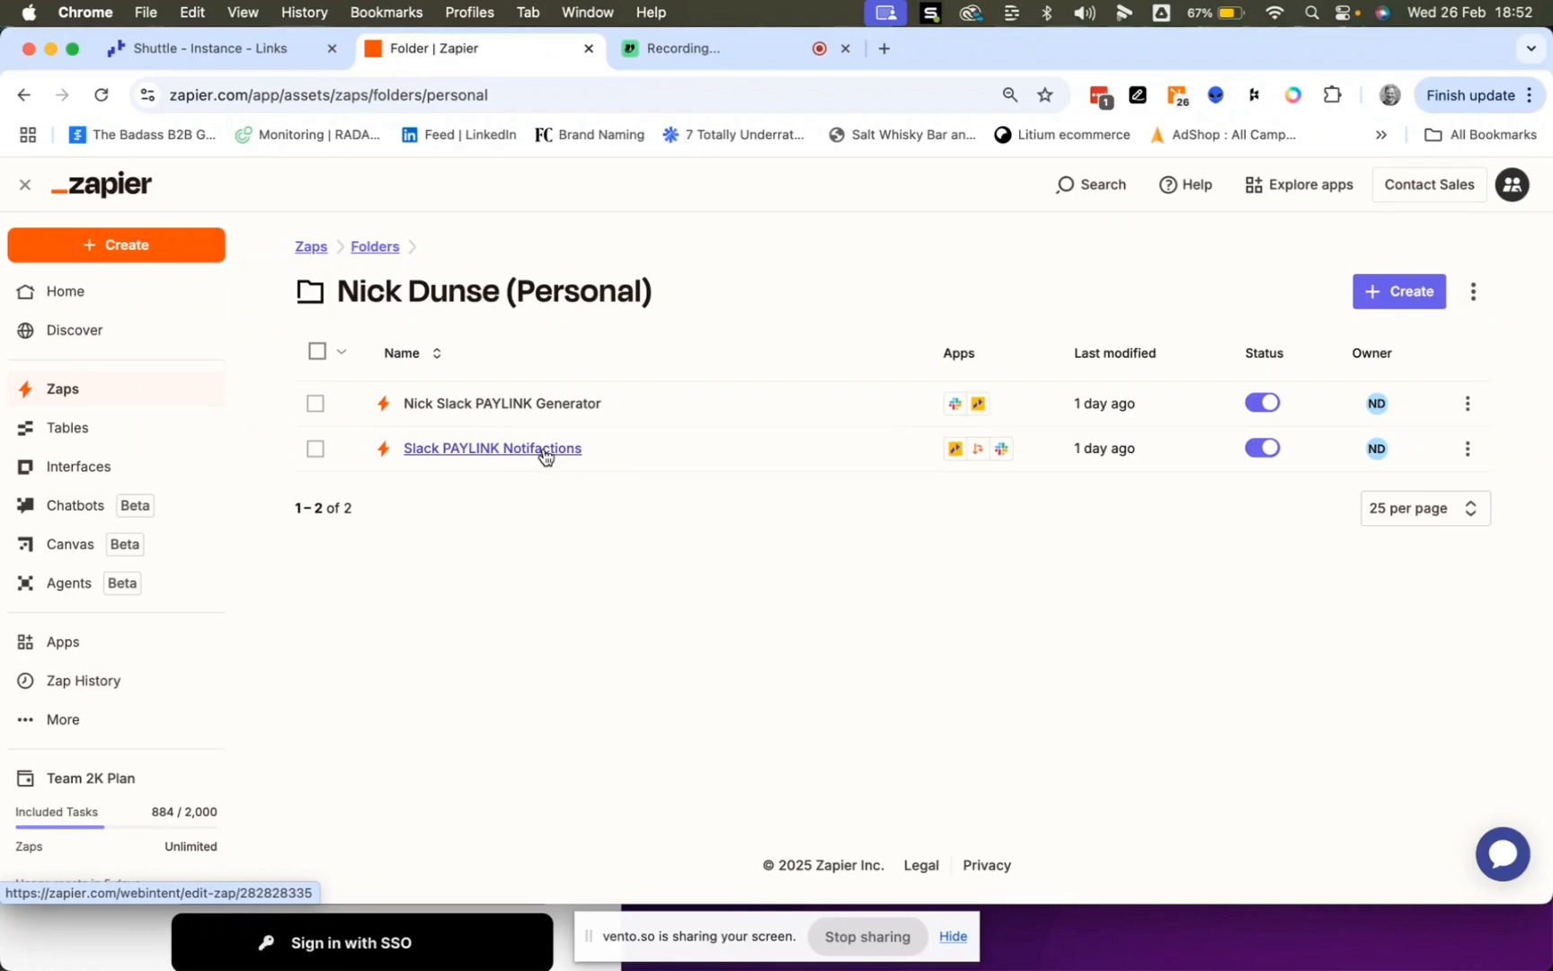
left_click(544, 409)
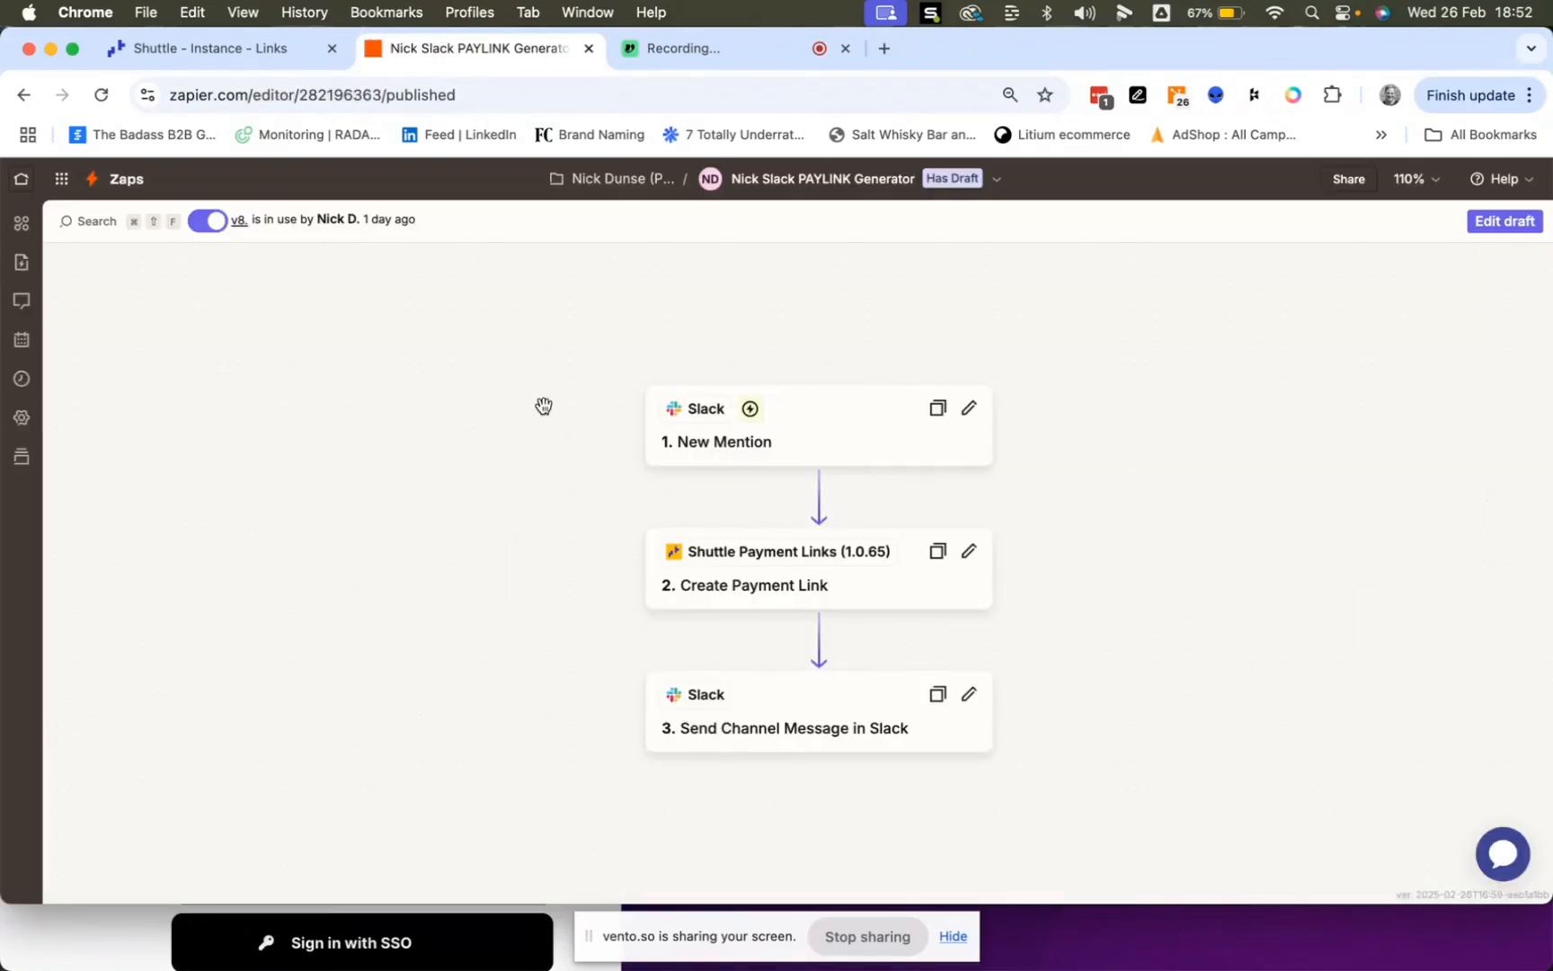
left_click(834, 435)
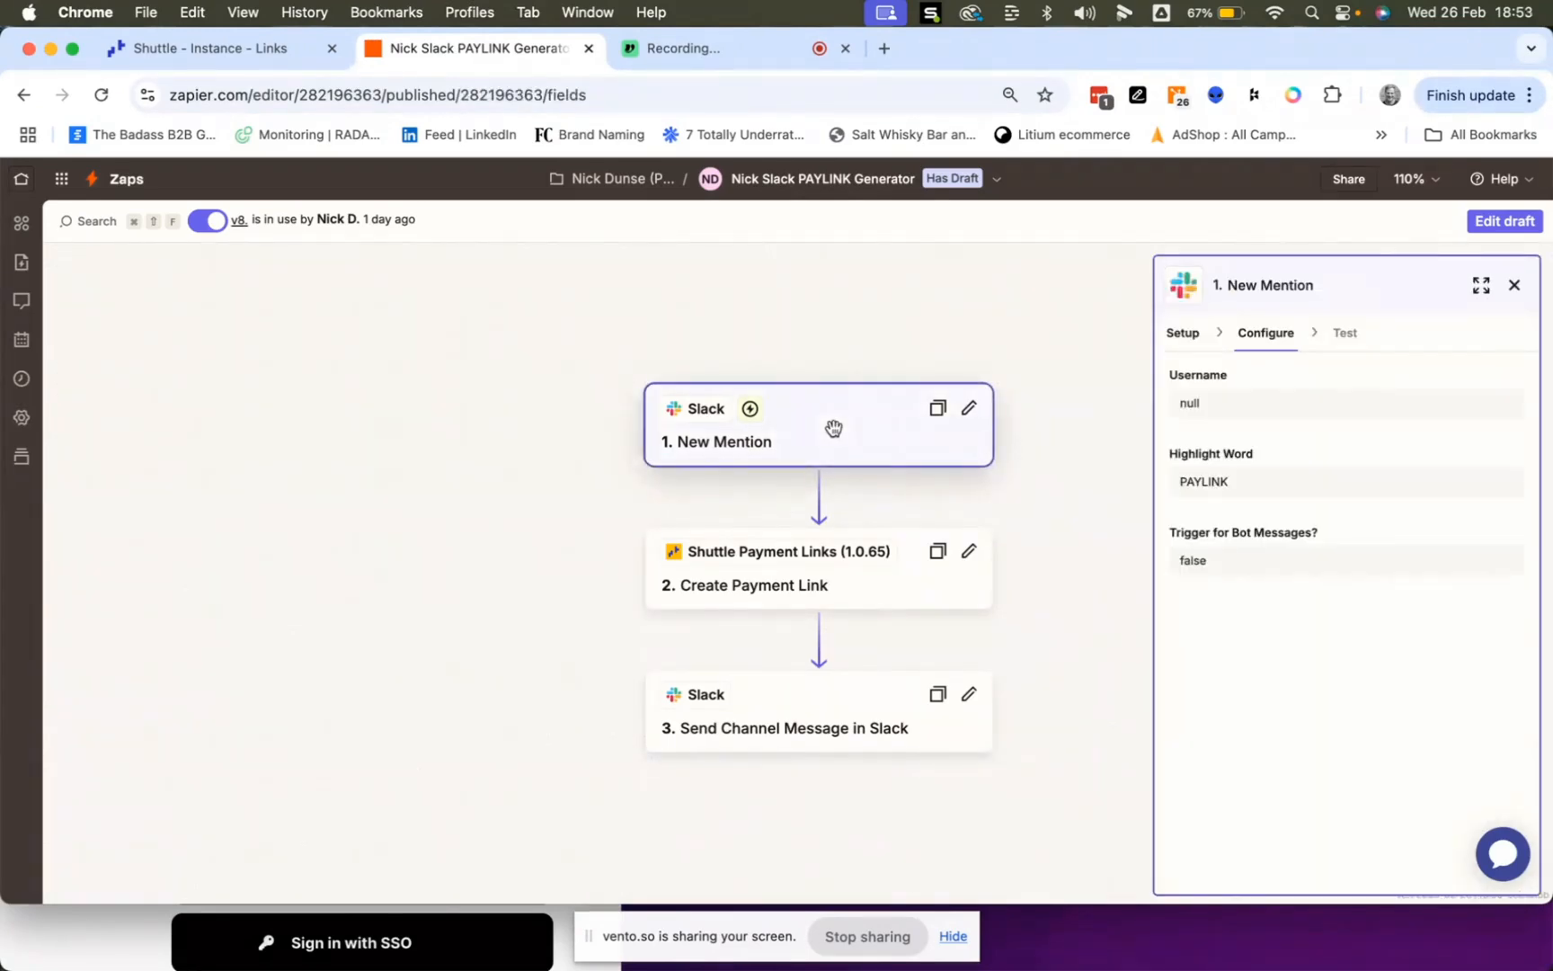
left_click(874, 590)
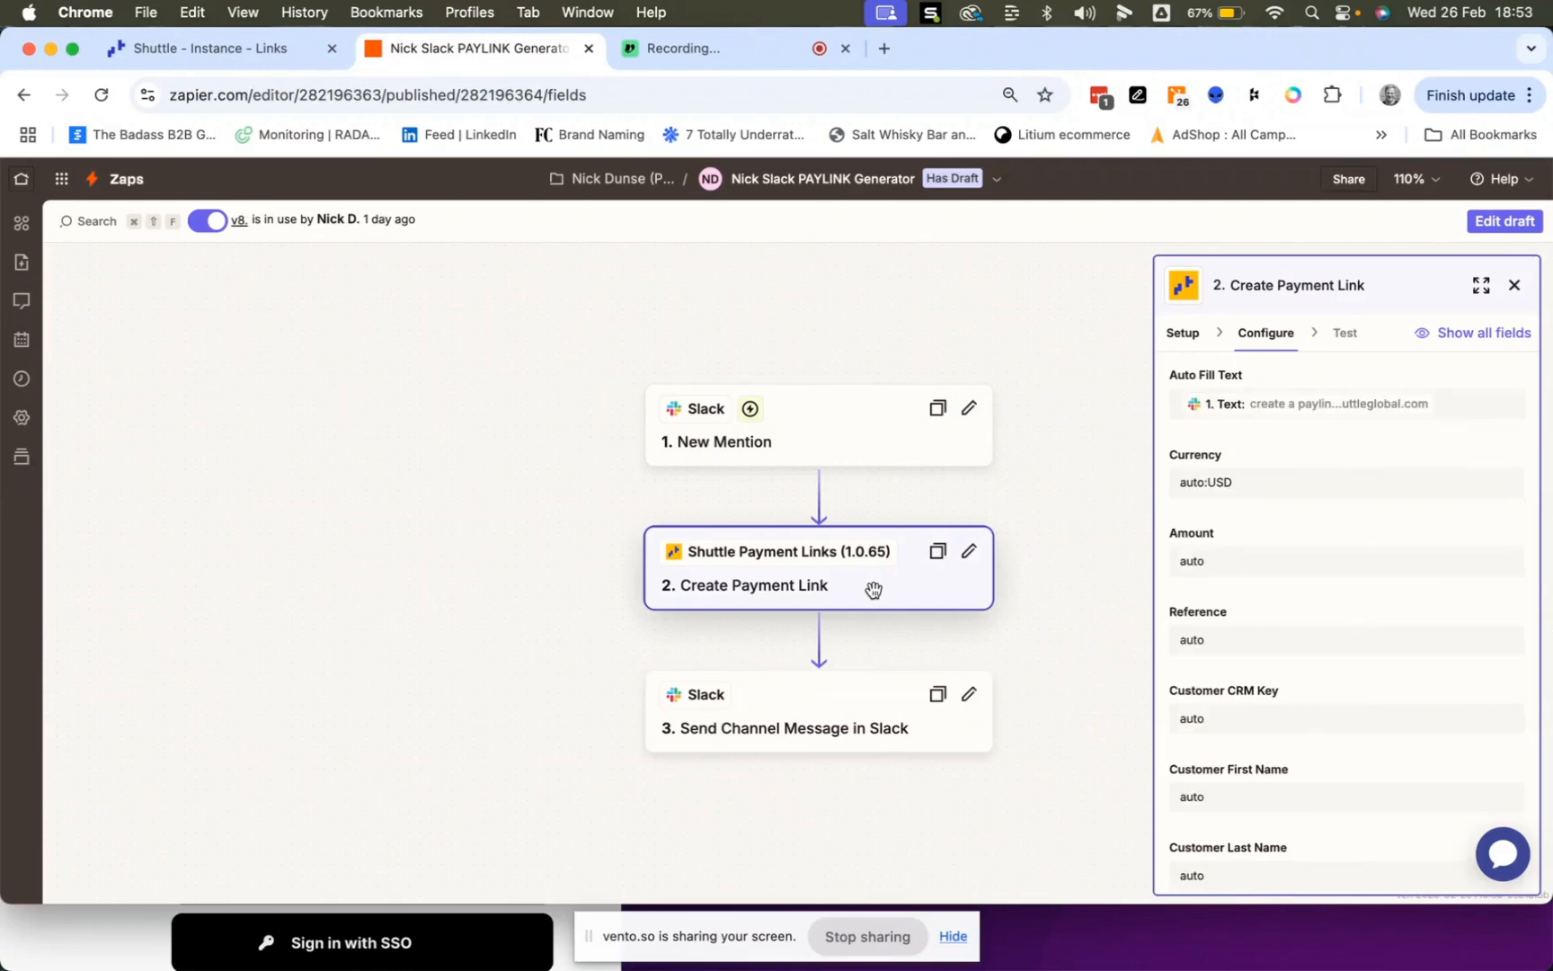
left_click(849, 708)
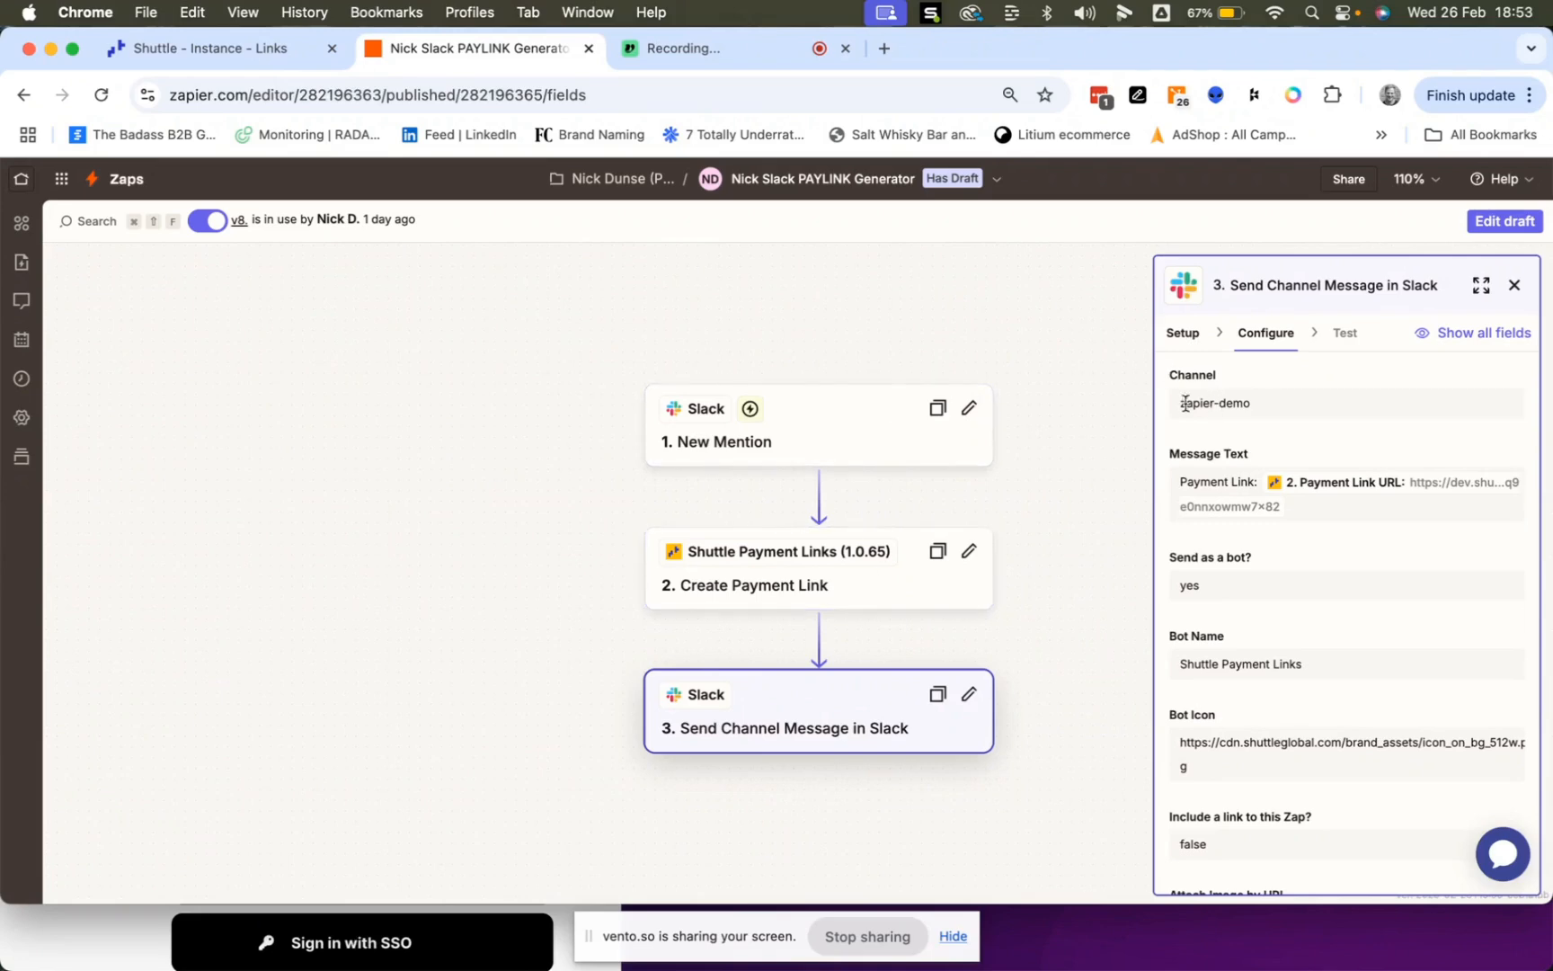
left_click_drag(1181, 402, 1254, 401)
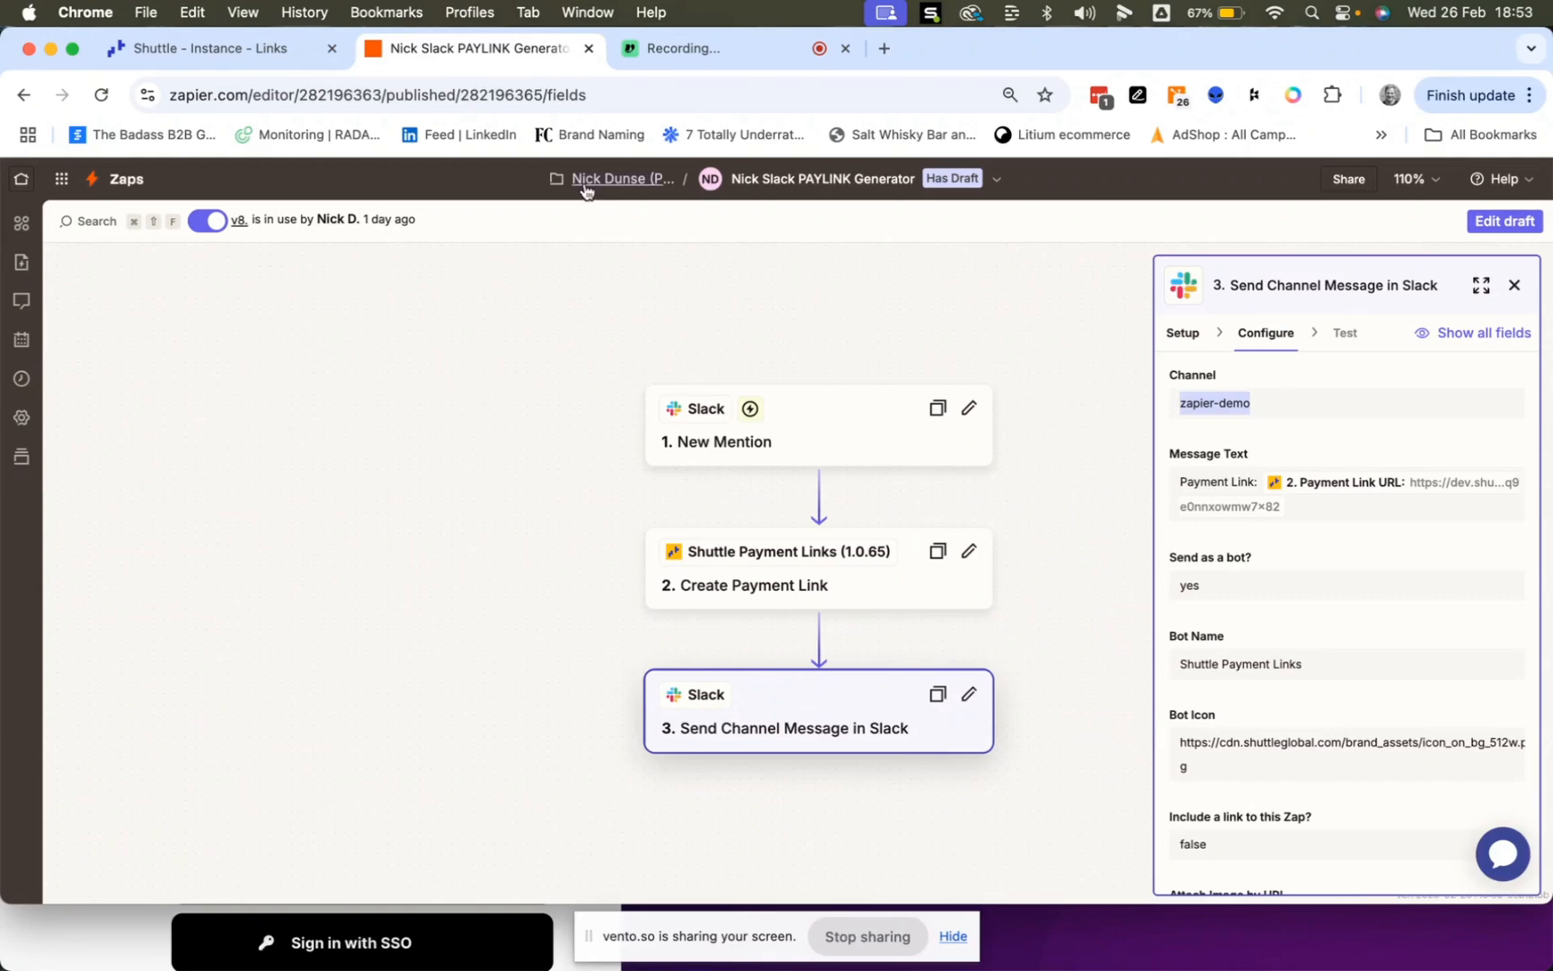
left_click(620, 179)
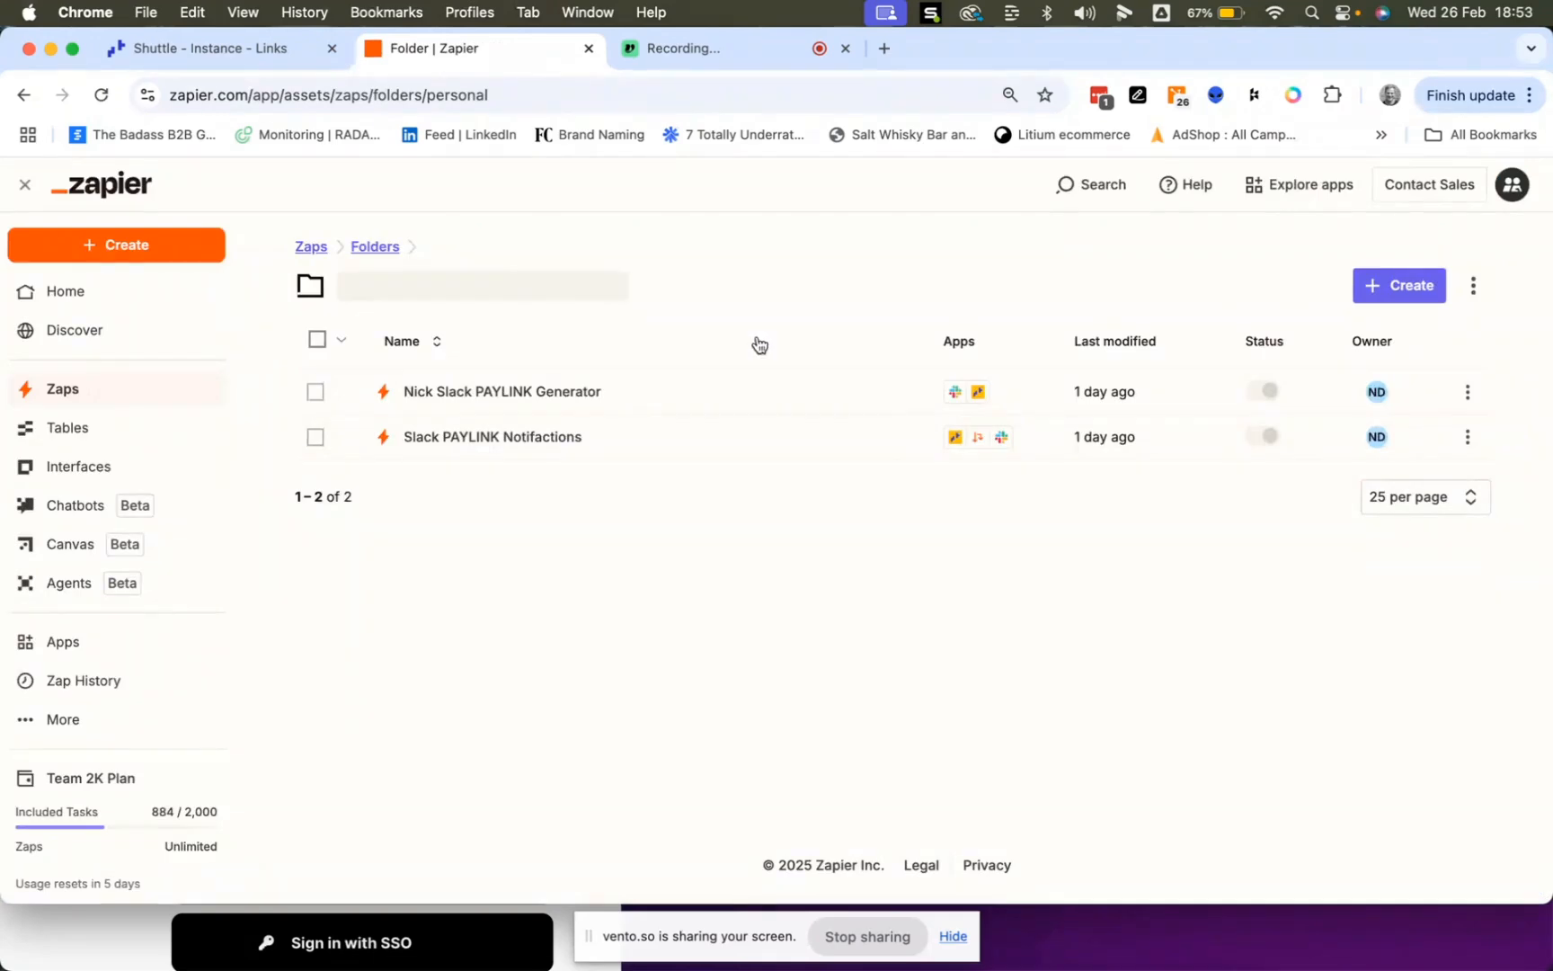
- Open the Slack PAYLINK Notifactions zap and pan across its Paid, Pending, Declined, Expired and Cancelled paths
left_click(519, 455)
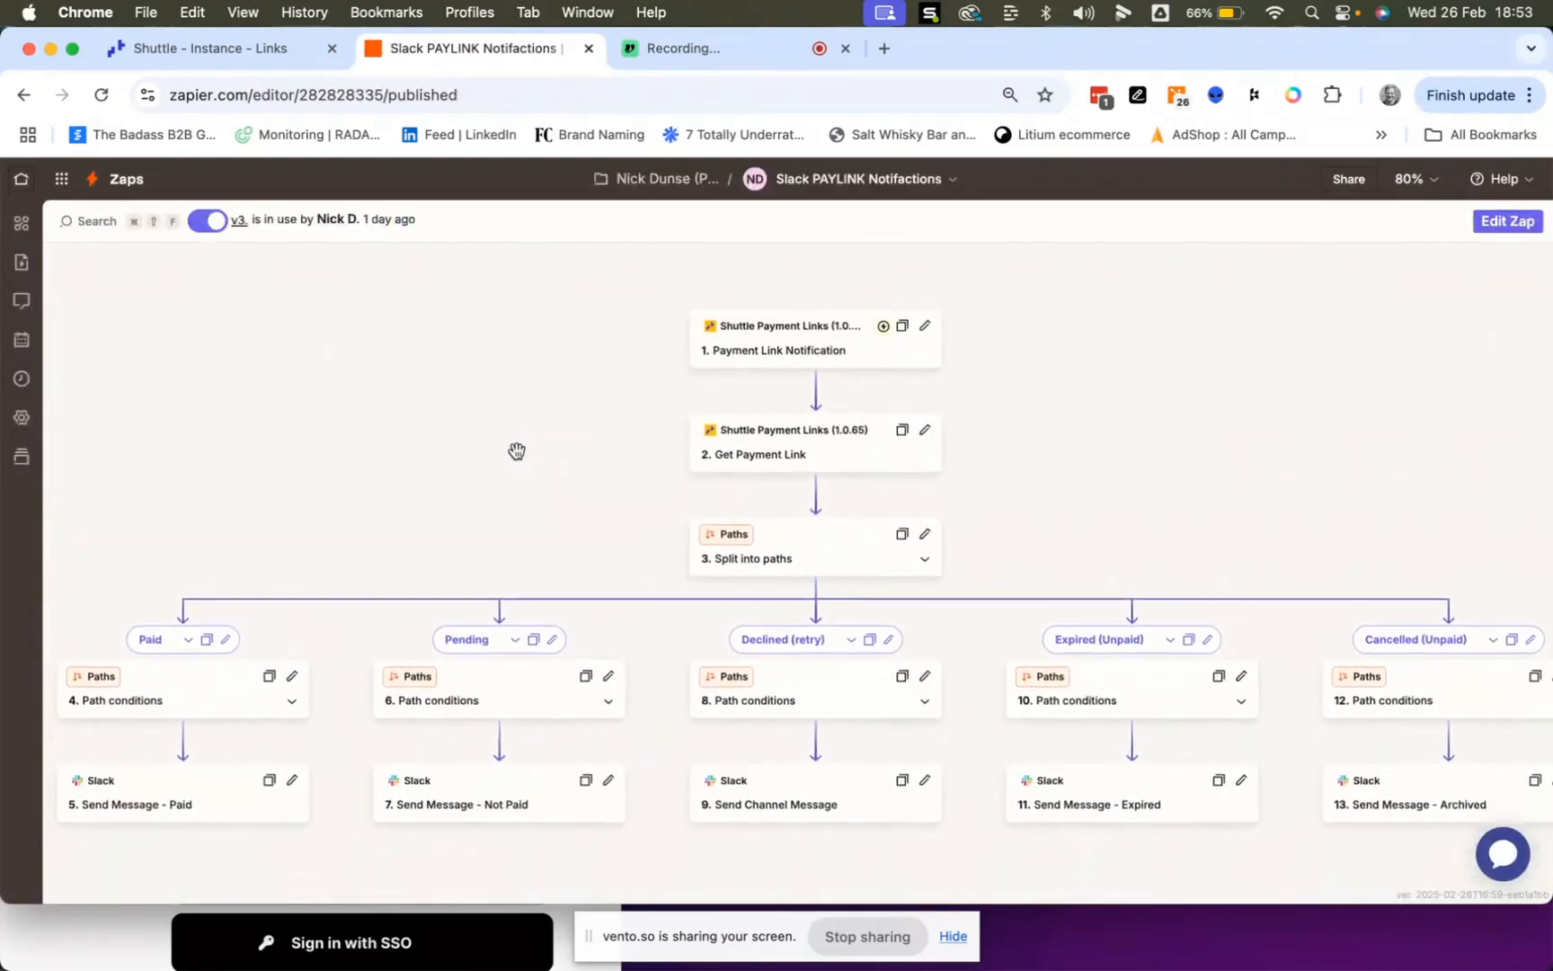
scroll(517, 452, "right", 1)
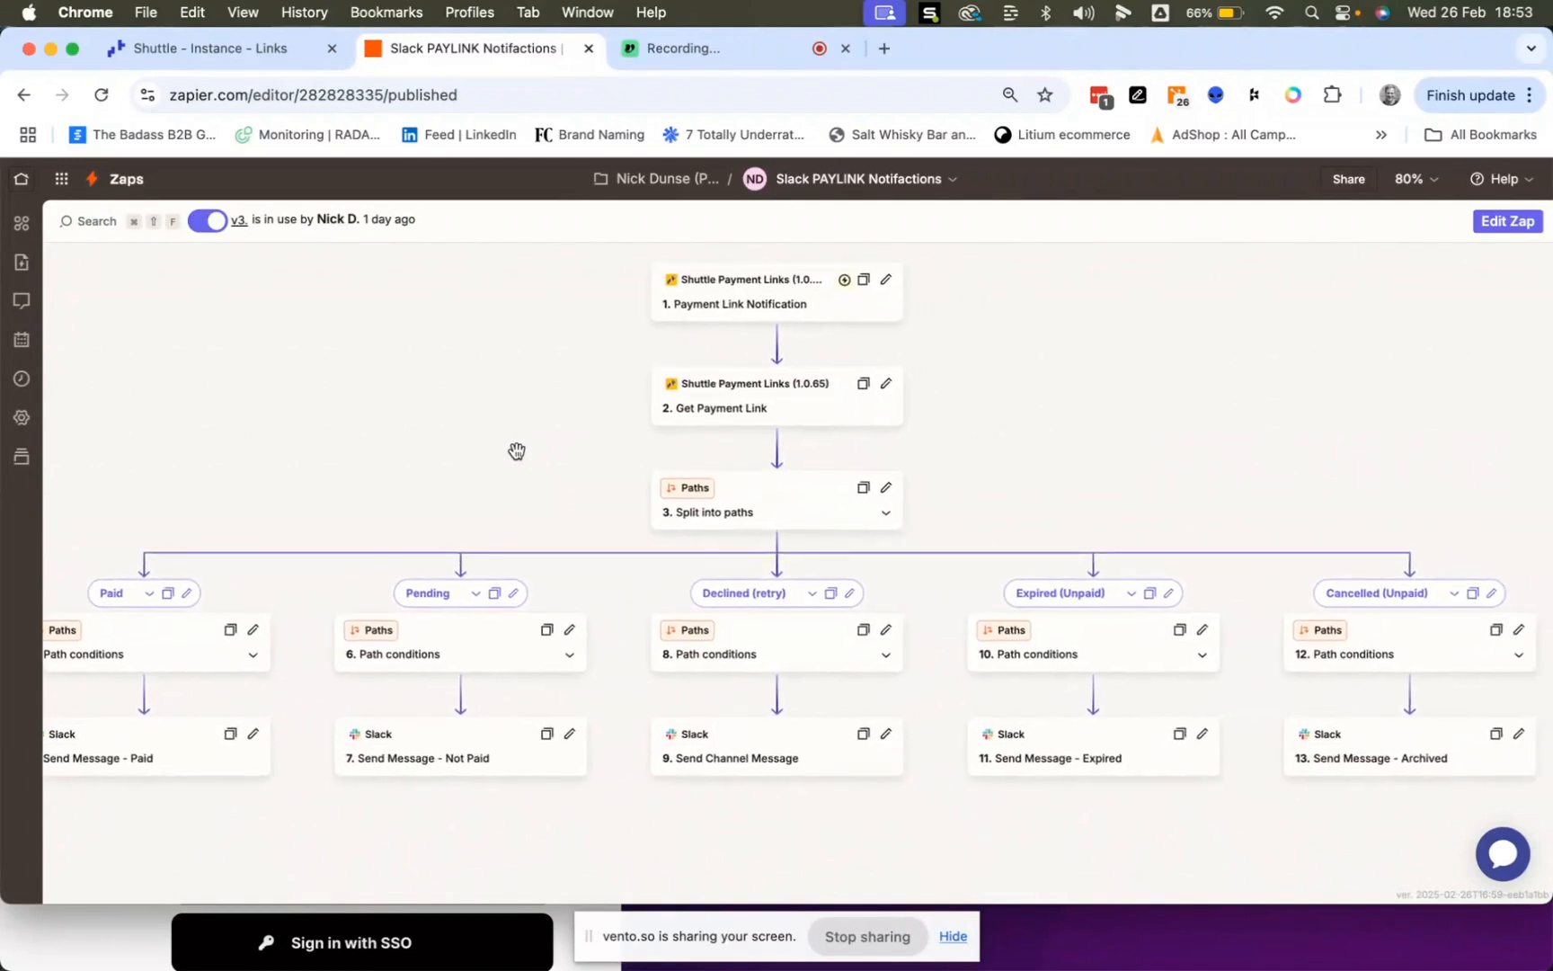
scroll(516, 451, "left", 1)
scroll(517, 451, "up", 1)
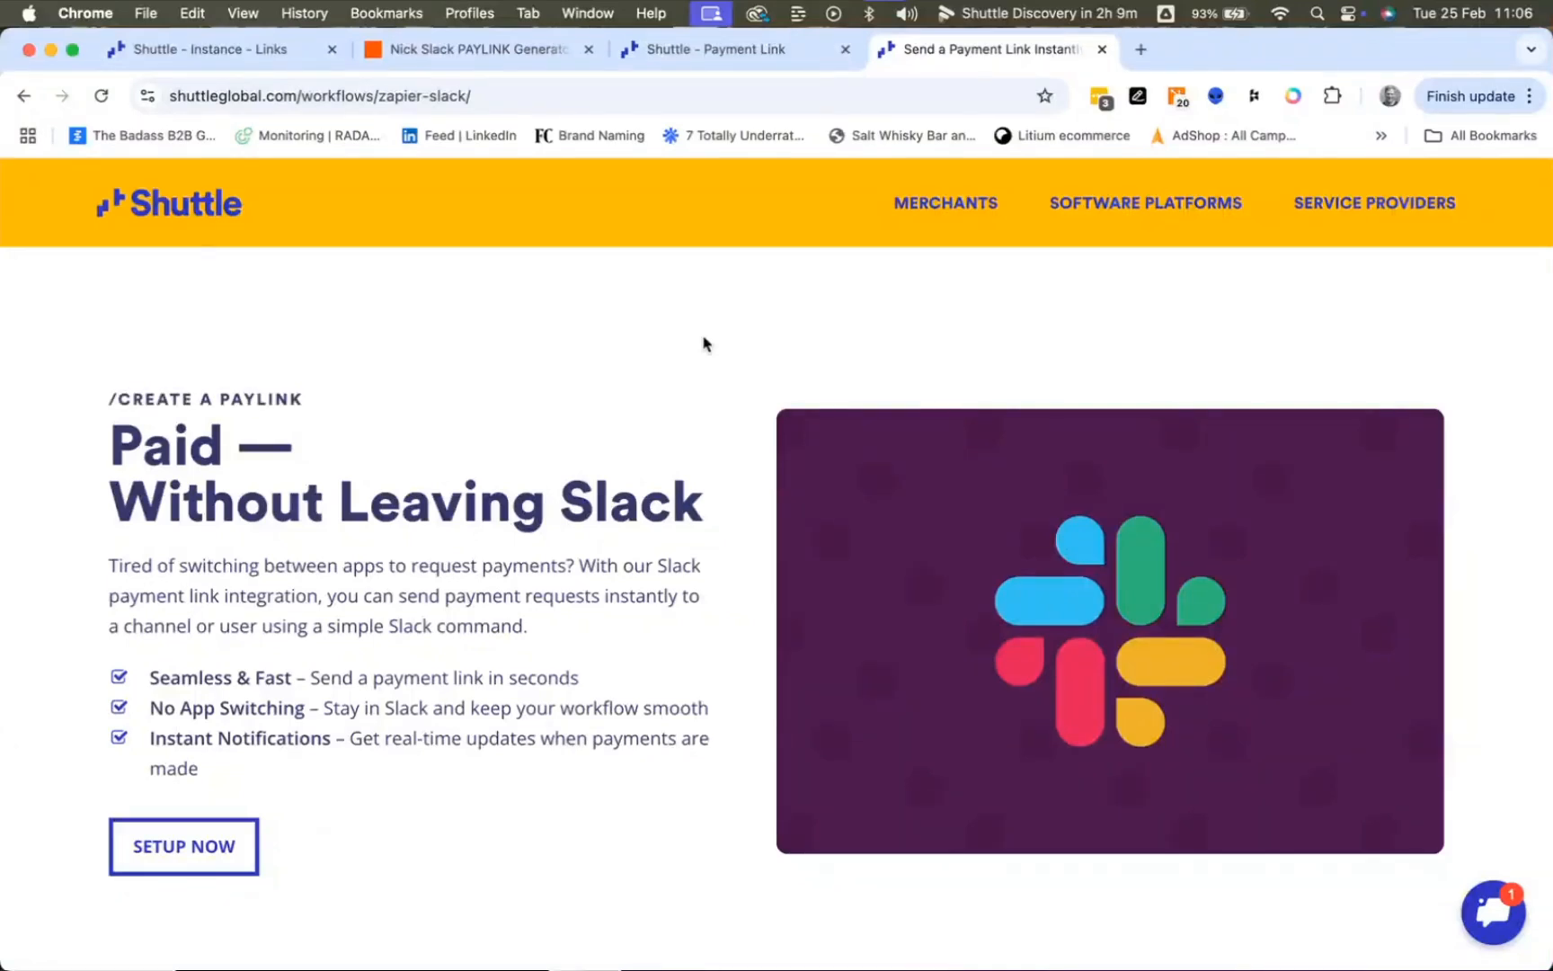
- Scroll the Shuttle zapier-slack page down to the Zapier and Make.com Generate Payment Flow diagrams
scroll(704, 343, "down", 8)
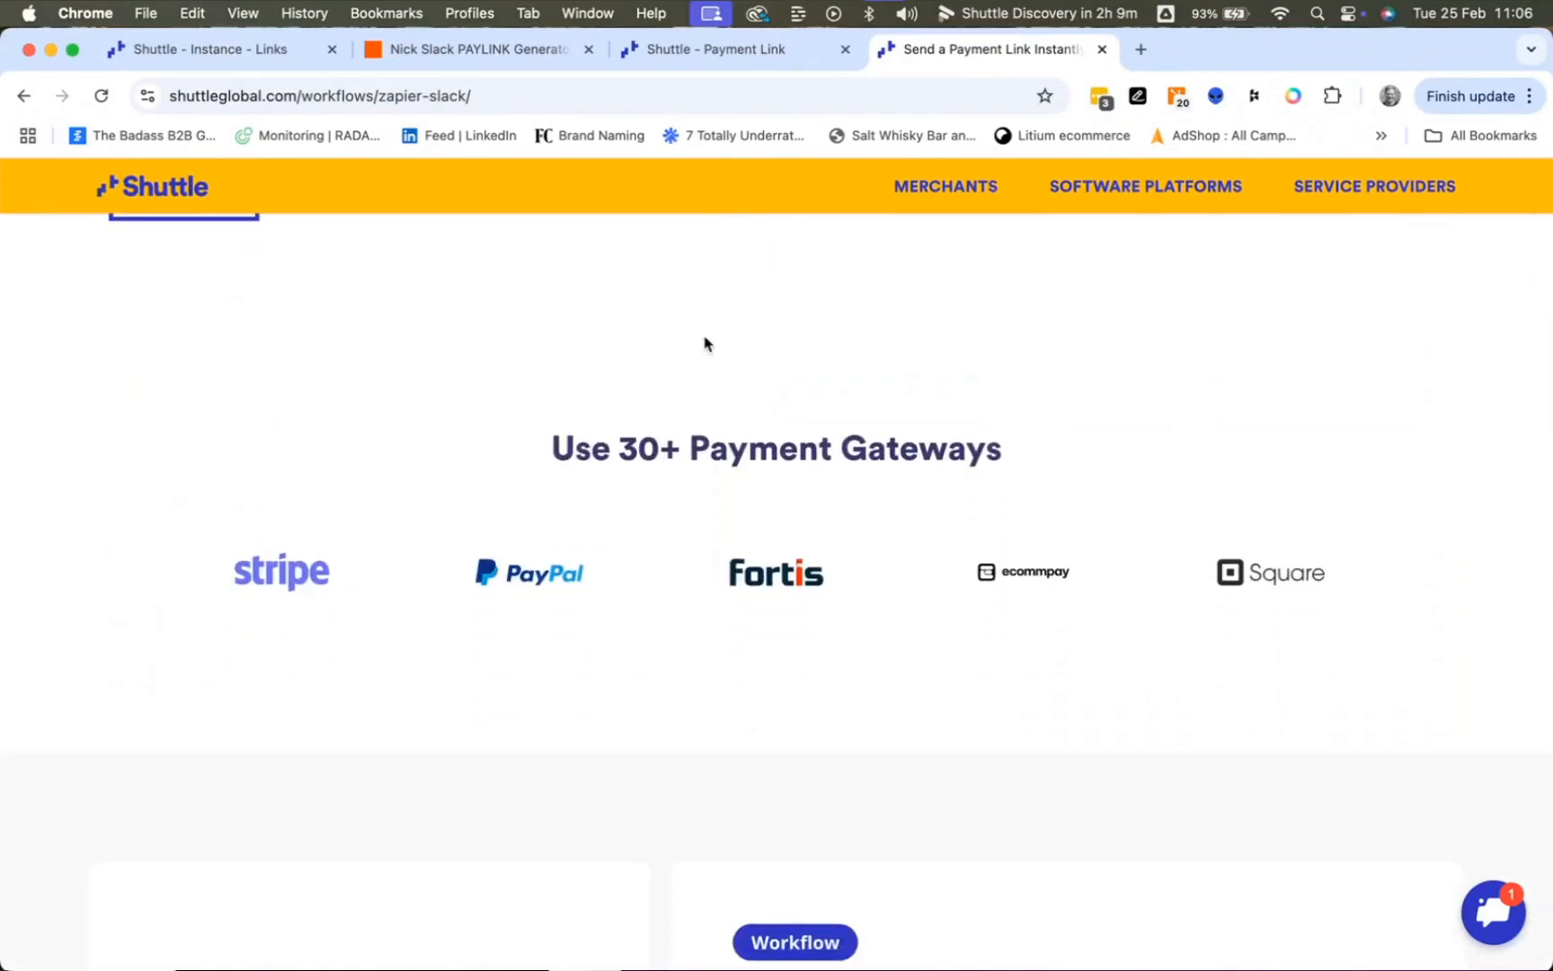
scroll(704, 344, "down", 3)
scroll(705, 343, "down", 4)
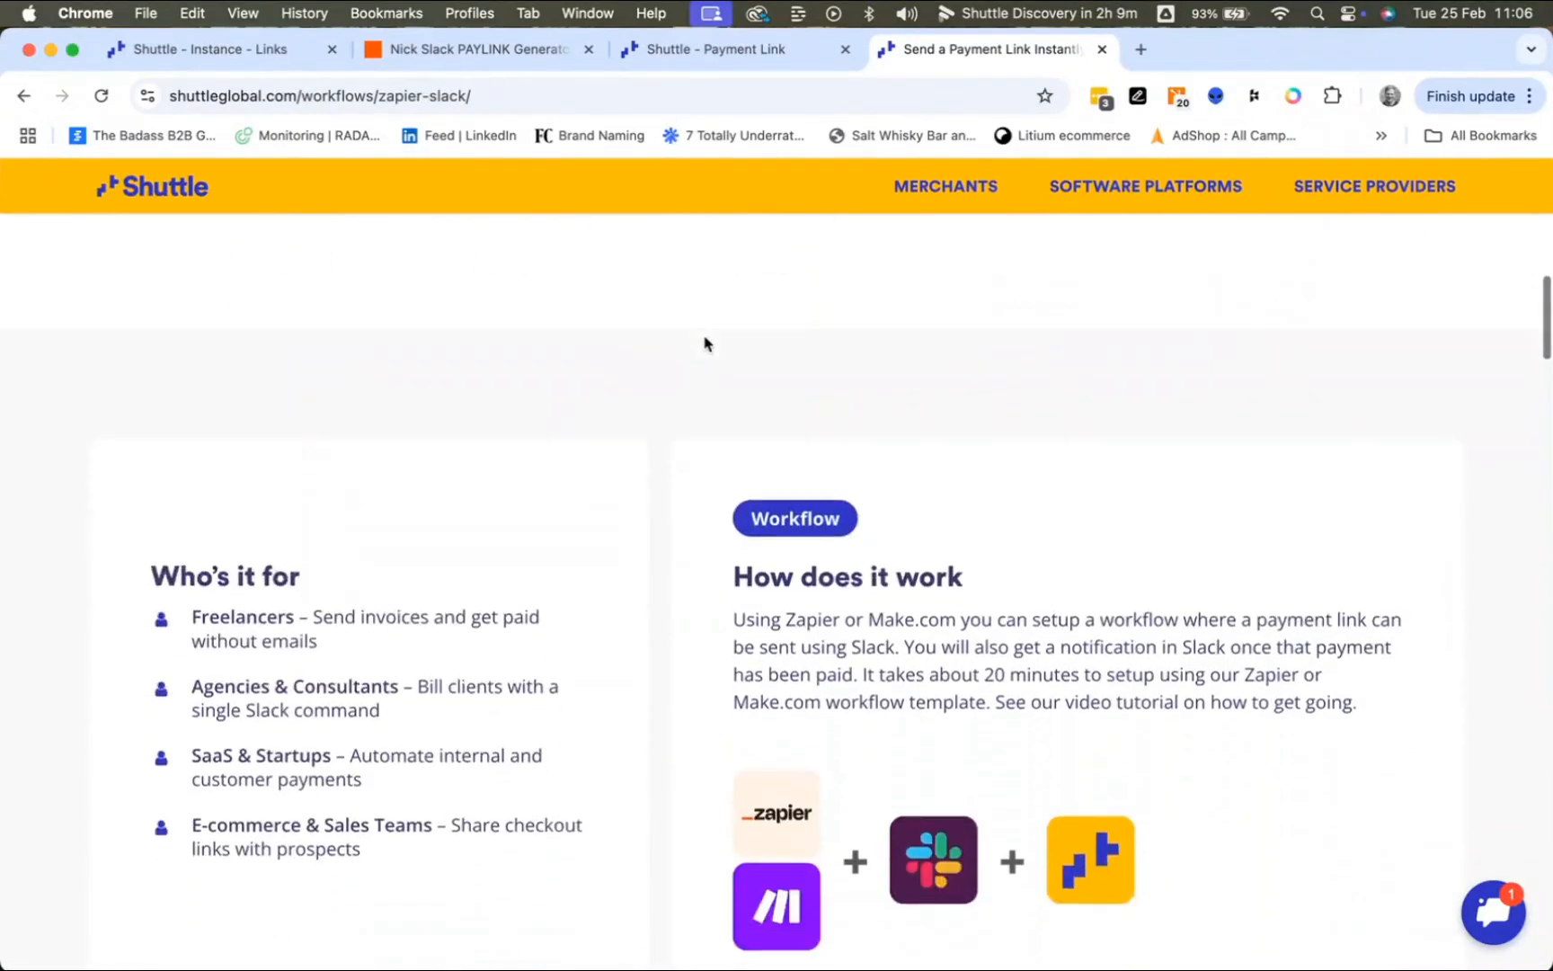
scroll(705, 343, "down", 10)
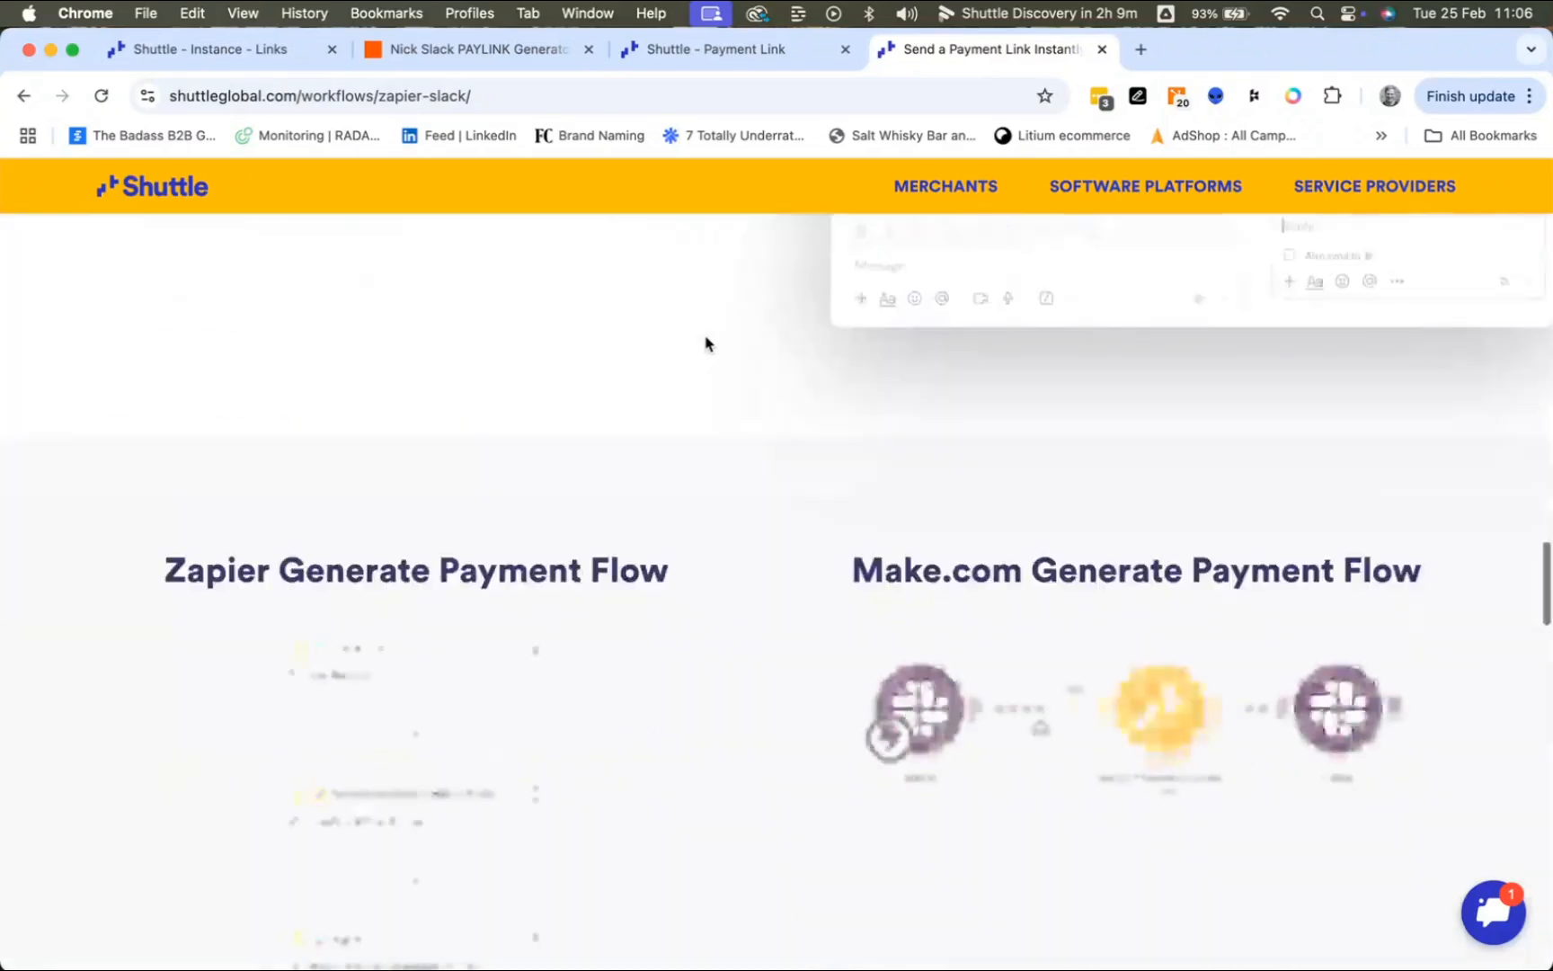
scroll(707, 344, "up", 5)
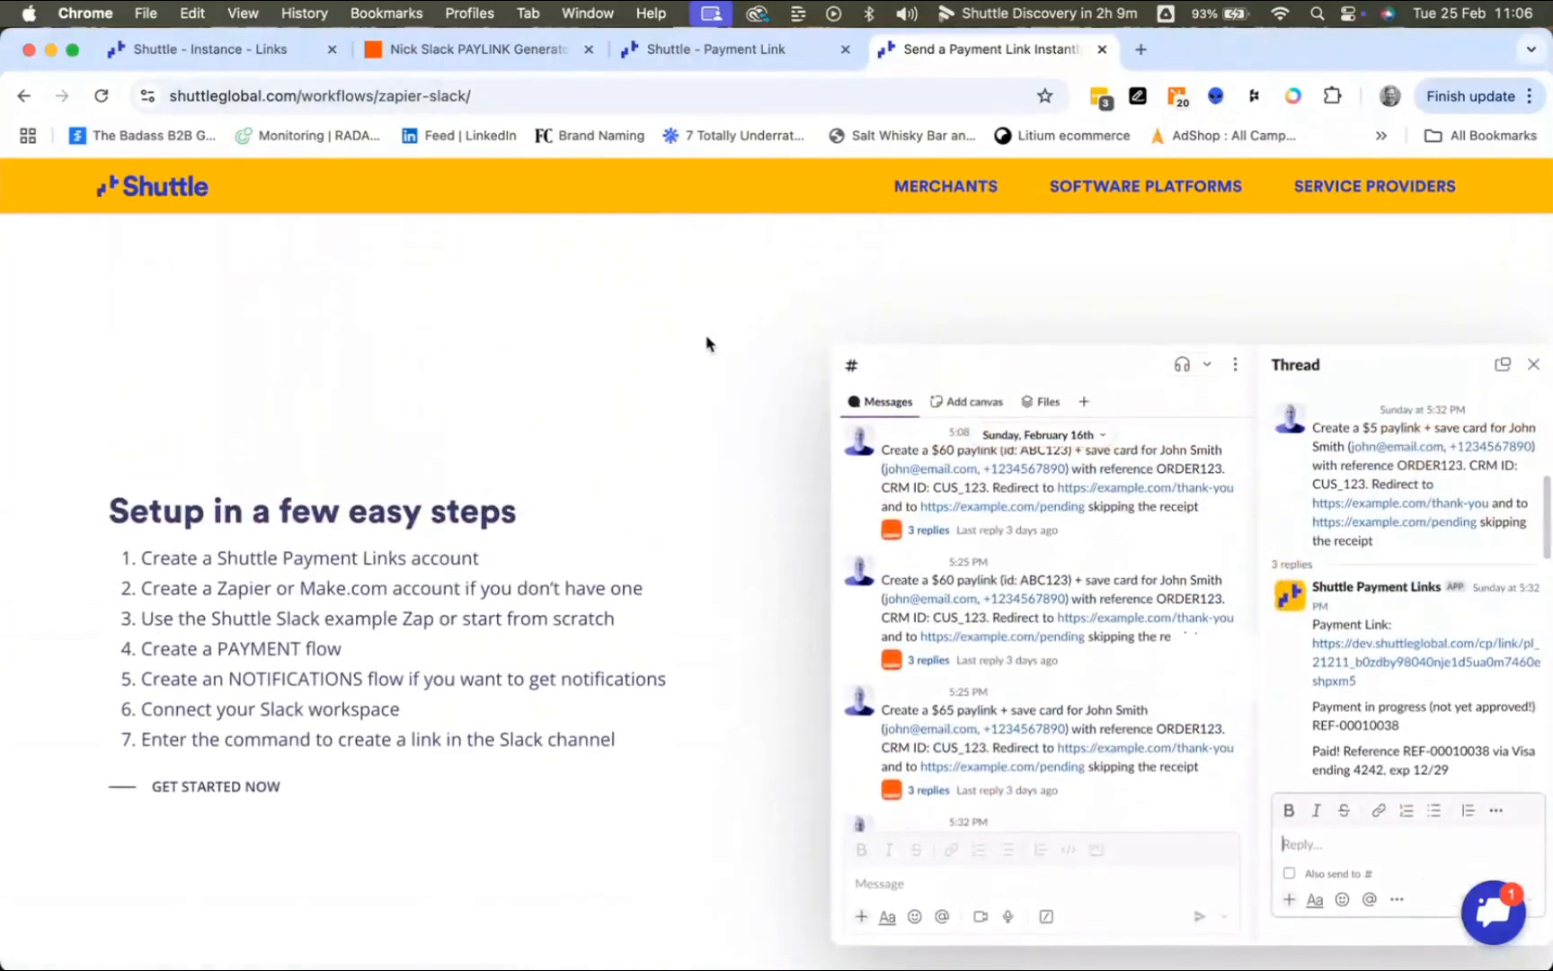
scroll(707, 343, "down", 10)
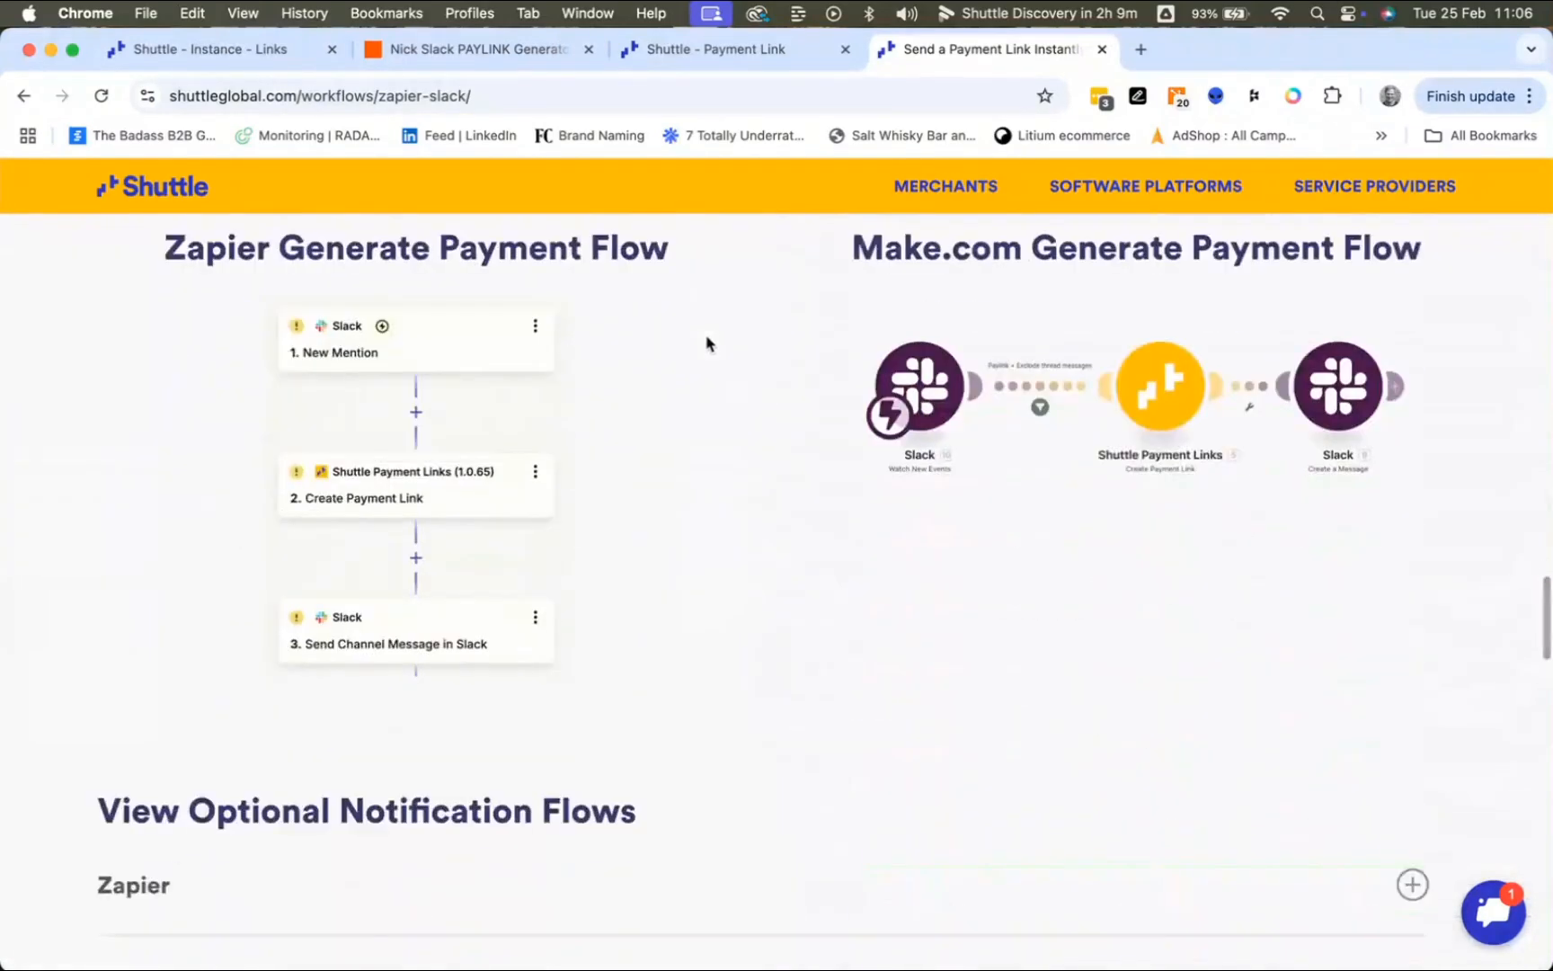